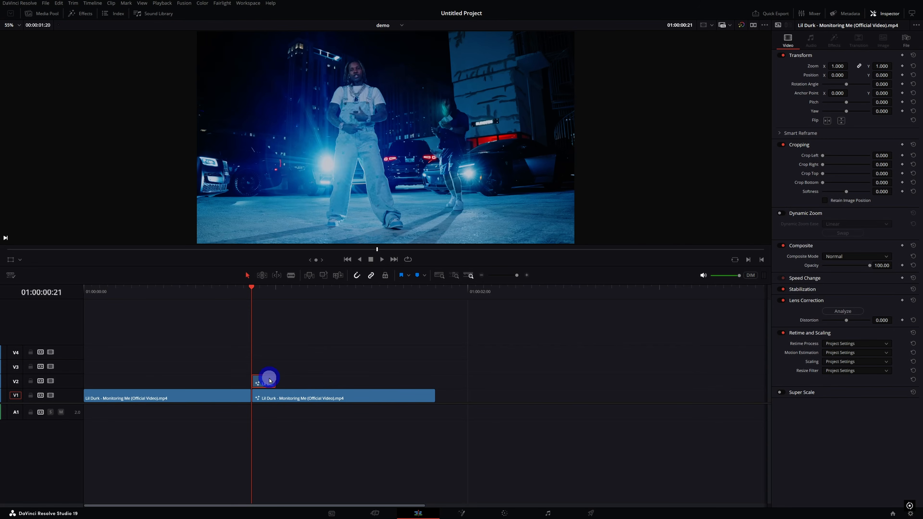
Move the short V2 clip earlier so it ends at the V1 cut, and open it in Fusion.
left_click_drag(269, 381, 250, 382)
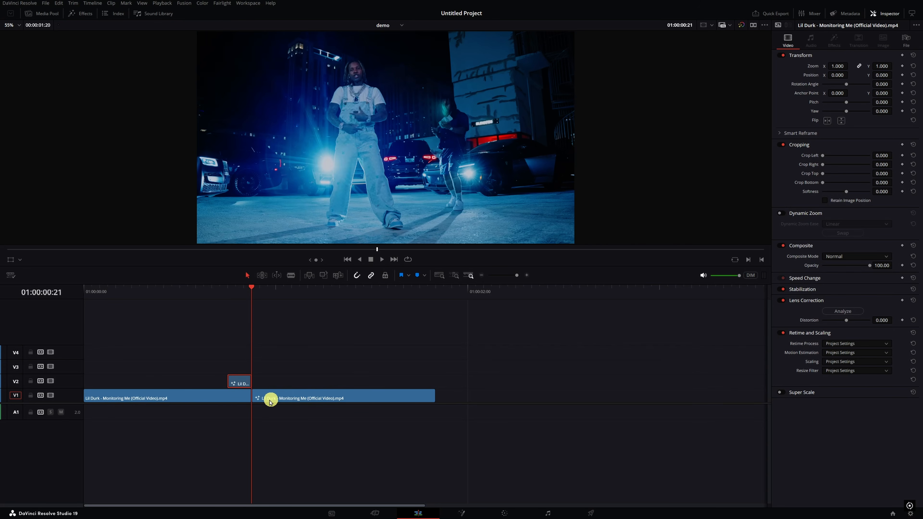
left_click(237, 291)
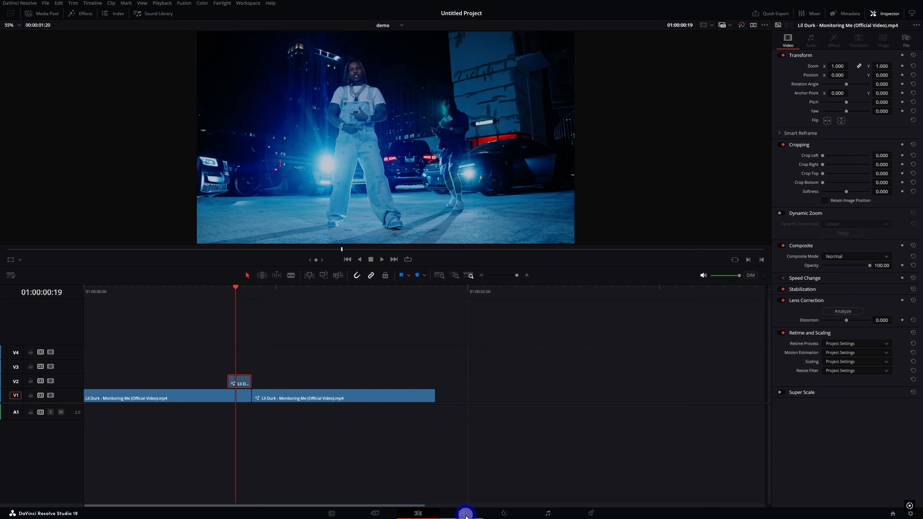
left_click(466, 513)
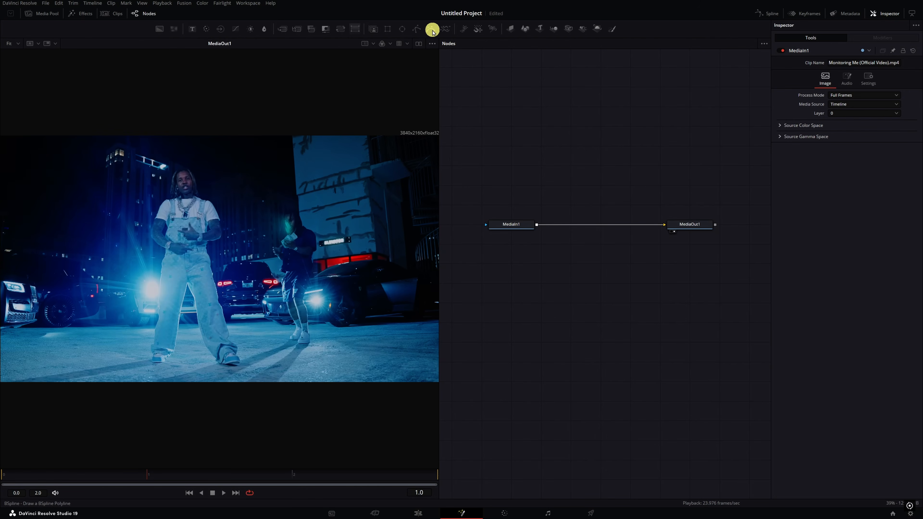
Add a BSpline mask node and trace a closed outline around the front man's whole body, including the gap between his legs.
left_click_drag(431, 31, 521, 192)
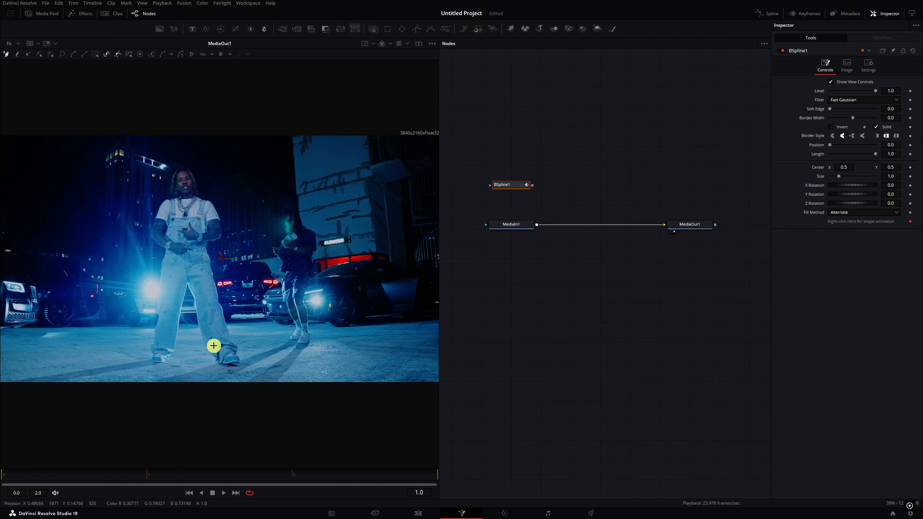
scroll(219, 357, "up", 6)
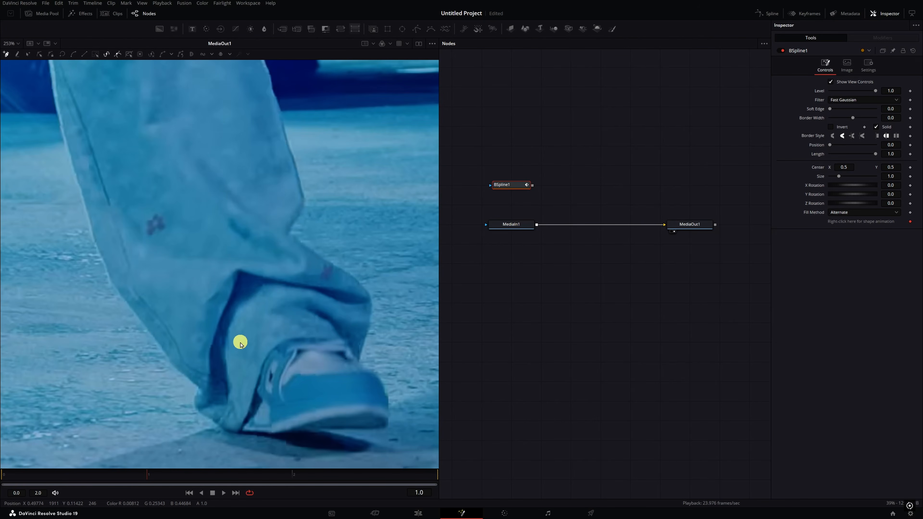
scroll(314, 356, "down", 2)
left_click_drag(314, 356, 274, 367)
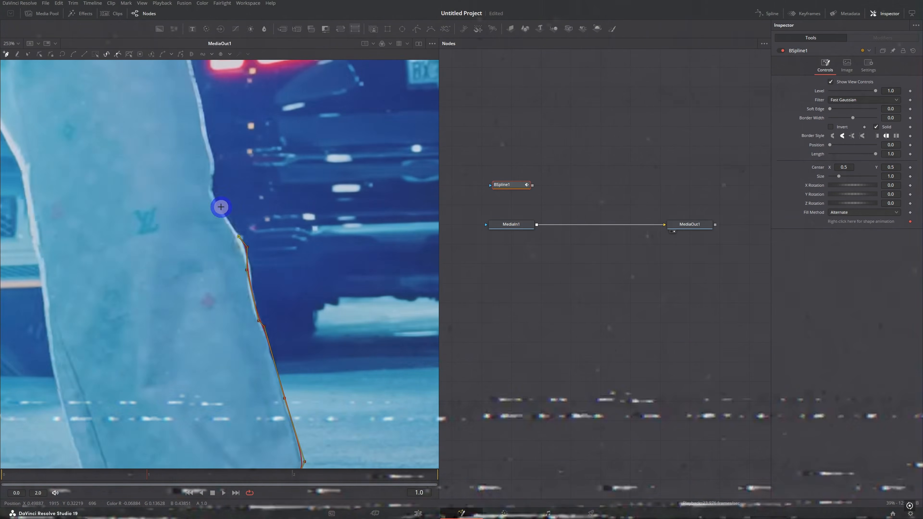
left_click(221, 206)
left_click(117, 136)
left_click(258, 171)
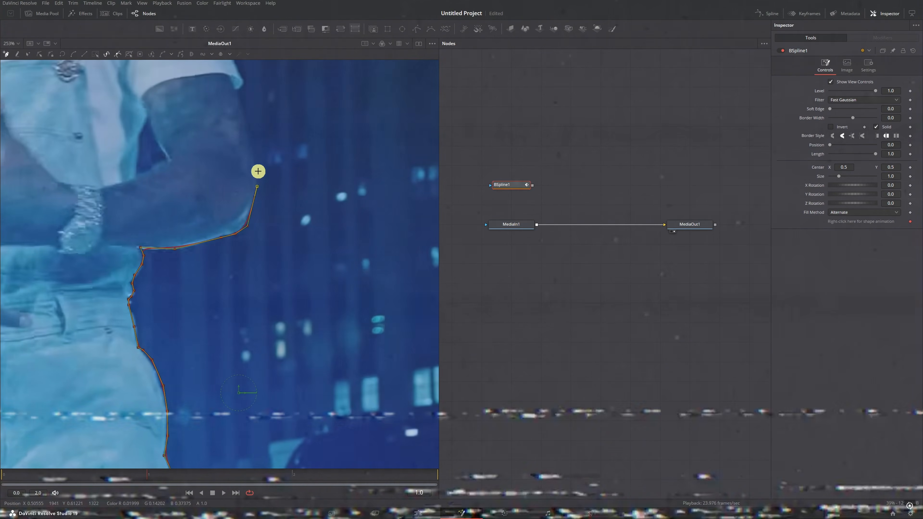
left_click(85, 83)
left_click(98, 170)
left_click(87, 356)
left_click(138, 363)
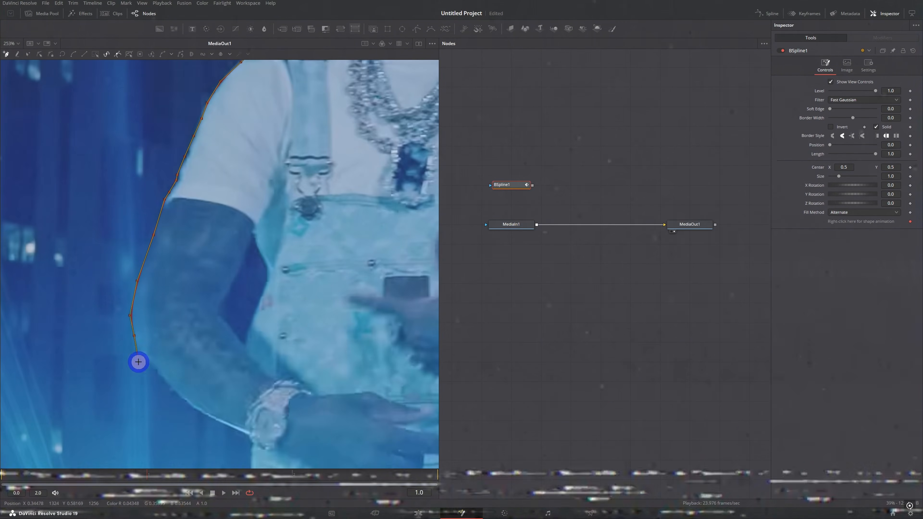
left_click(229, 185)
left_click(287, 231)
left_click(271, 274)
left_click(263, 298)
left_click(258, 328)
left_click(258, 353)
left_click(256, 366)
left_click(338, 368)
left_click(215, 260)
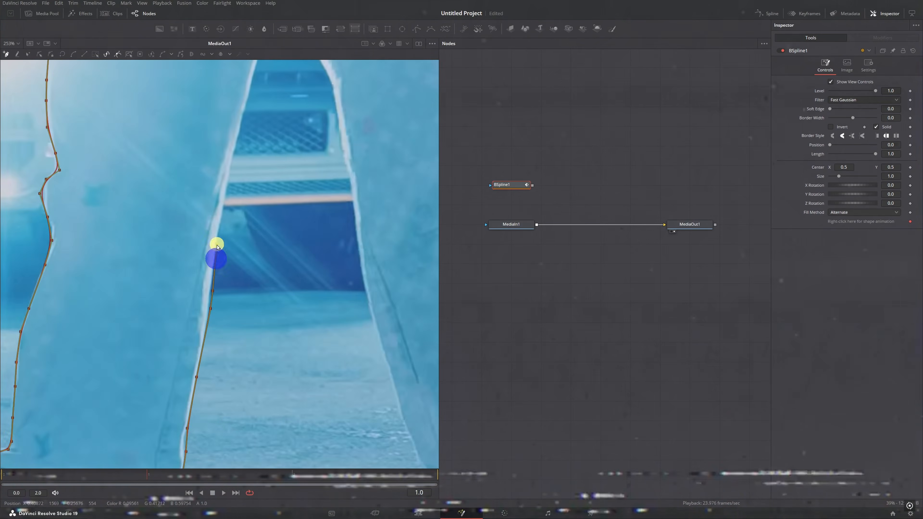
left_click(294, 204)
left_click(86, 261)
left_click(92, 278)
left_click(111, 286)
left_click(131, 292)
left_click(160, 292)
left_click(182, 288)
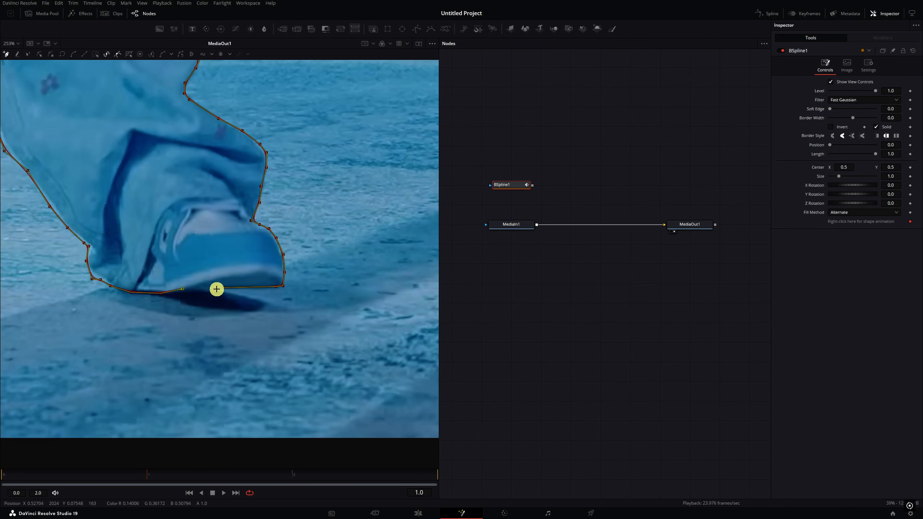
left_click(223, 289)
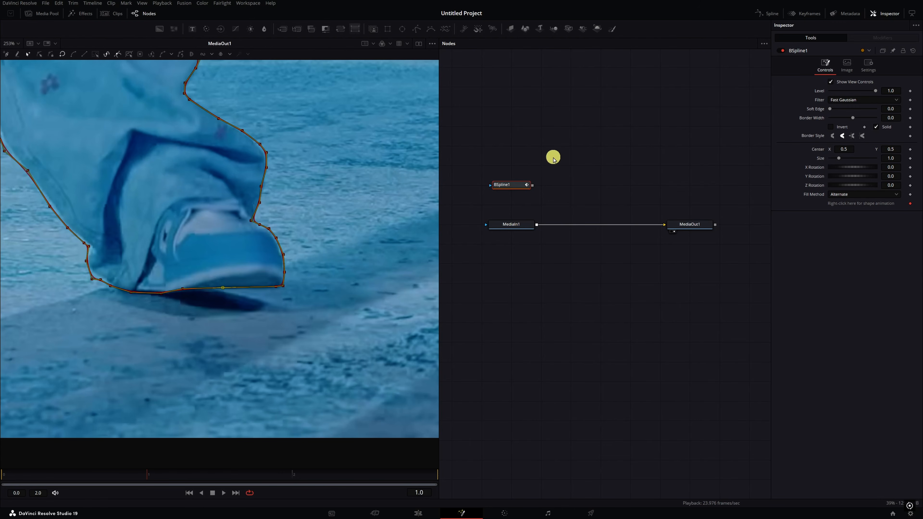
Connect the BSpline mask to MediaIn1, enable Invert and turn off Solid.
left_click_drag(533, 187, 509, 232)
scroll(220, 226, "down", 10)
scroll(213, 204, "up", 5)
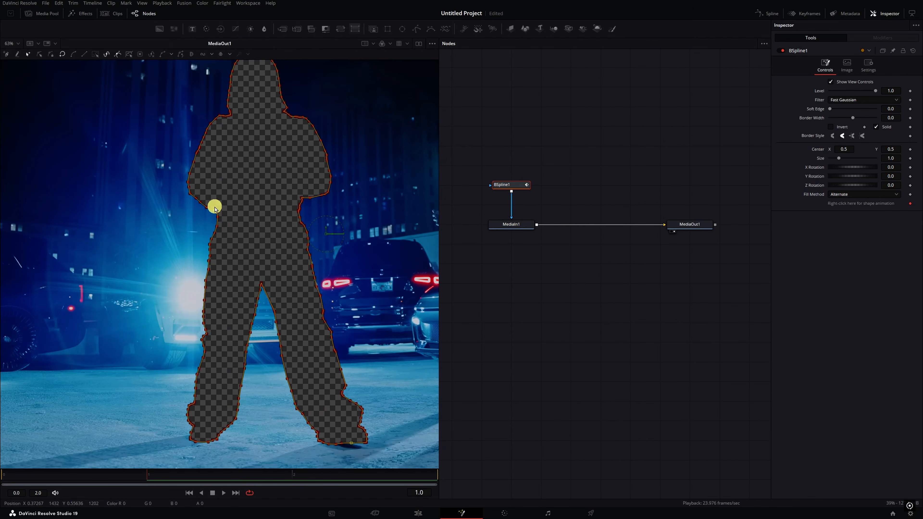
left_click(831, 127)
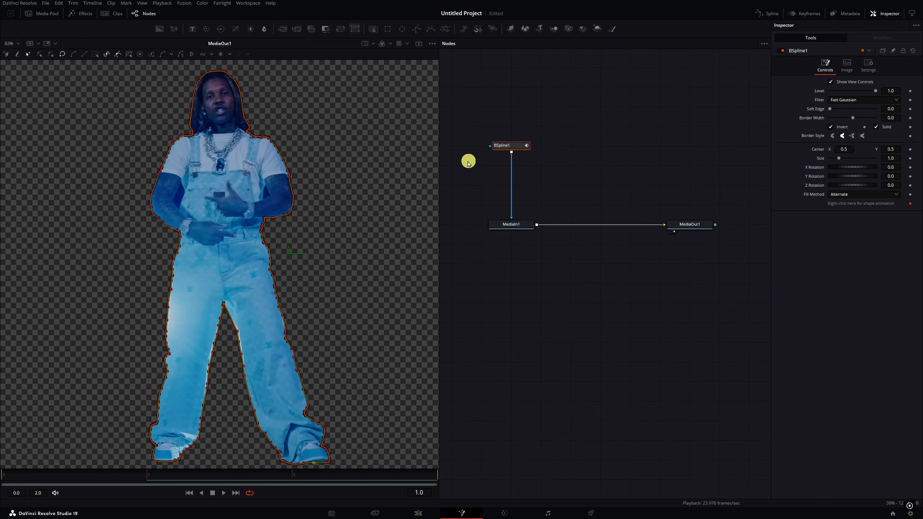
left_click(878, 131)
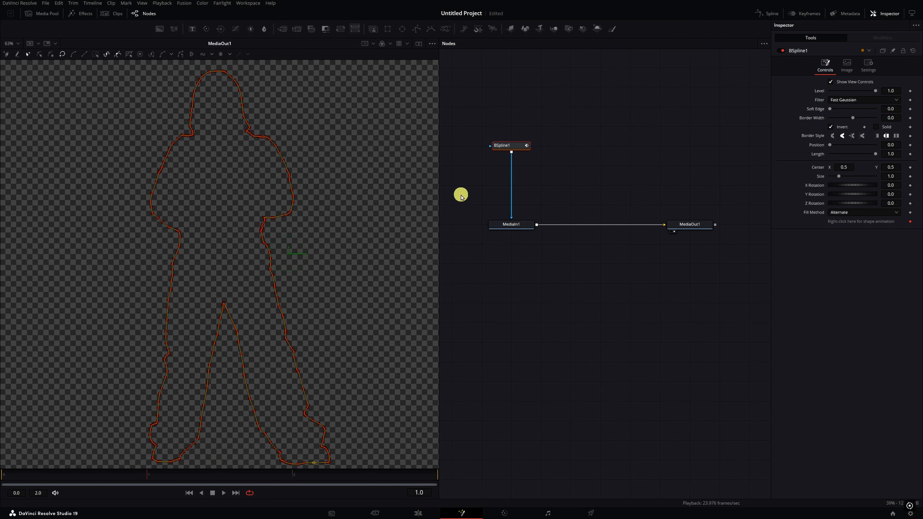
Add a Background node merged between MediaIn1 and MediaOut1, and place it above the Merge node.
left_click_drag(158, 28, 569, 225)
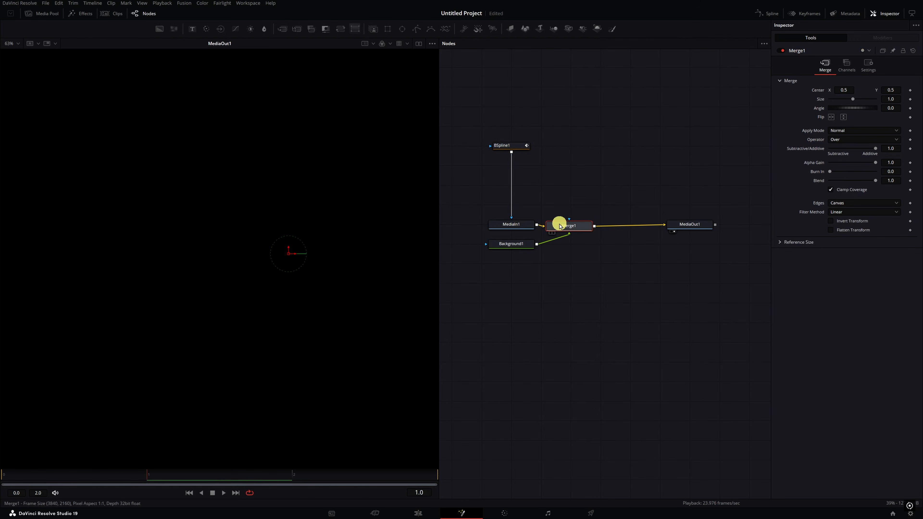
left_click_drag(507, 243, 579, 169)
left_click_drag(574, 223, 576, 221)
Set the Background node's color to yellow, #fff000.
left_click(569, 169)
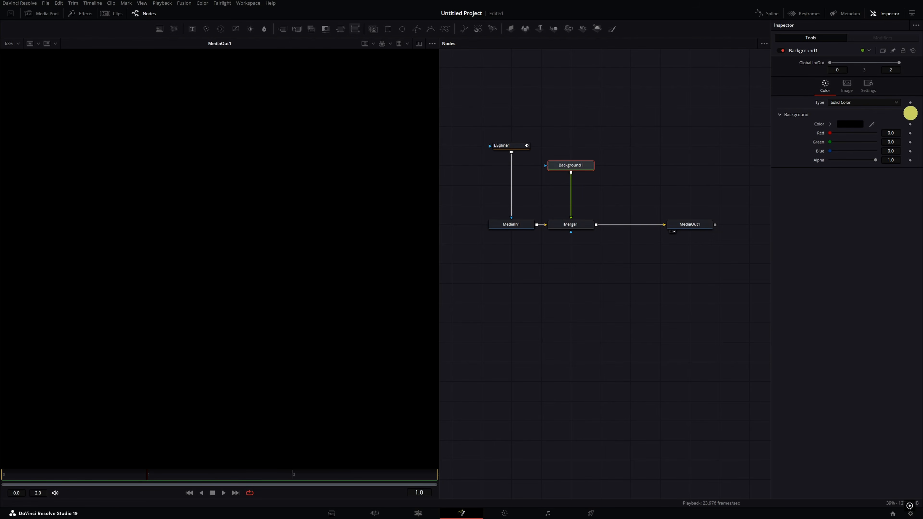
left_click(840, 123)
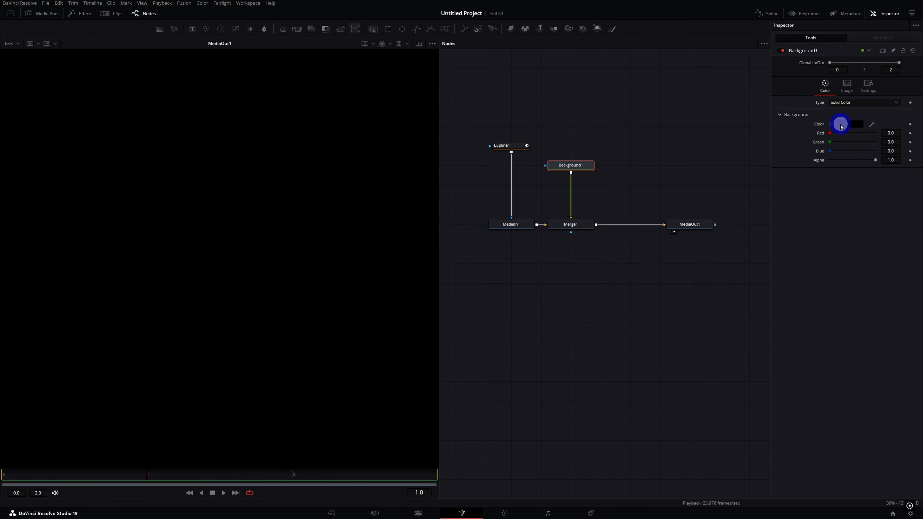
left_click(376, 293)
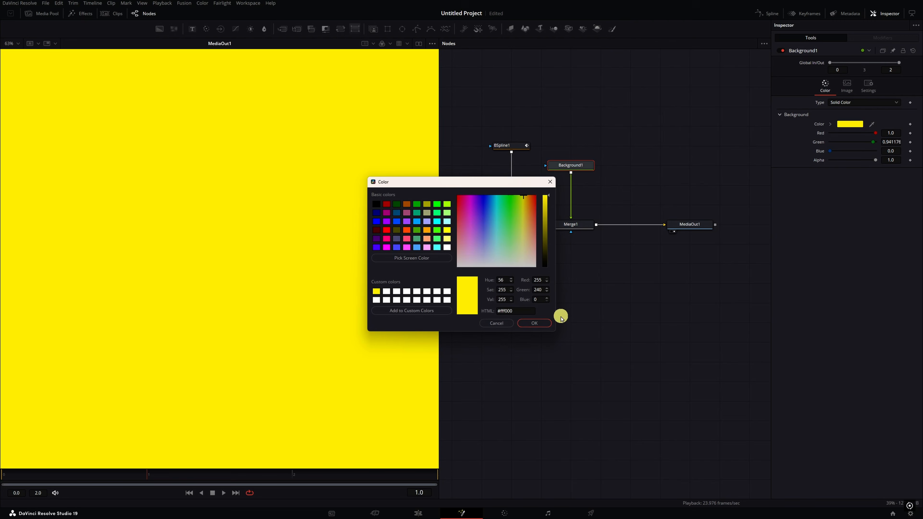
left_click(534, 323)
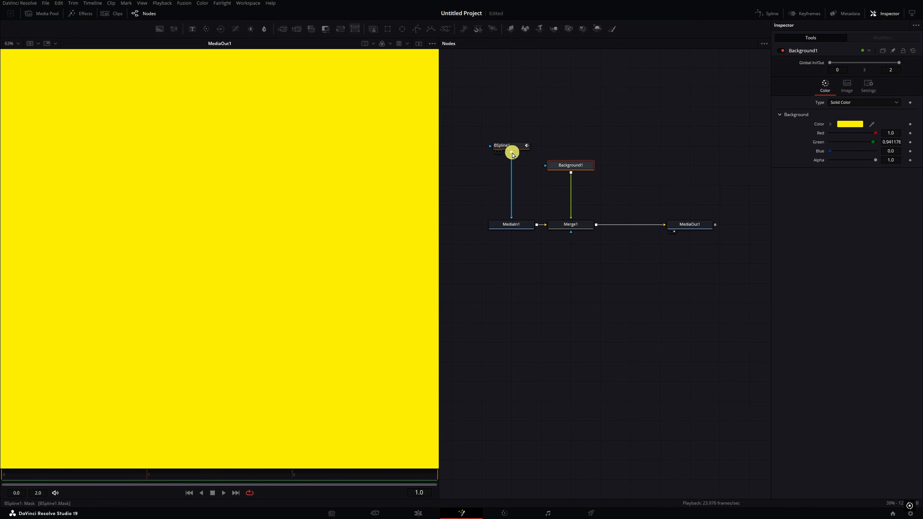
Connect the BSpline mask to the Background node as well, and enable Apply Mask Inverted on the Background.
left_click_drag(511, 152, 549, 167)
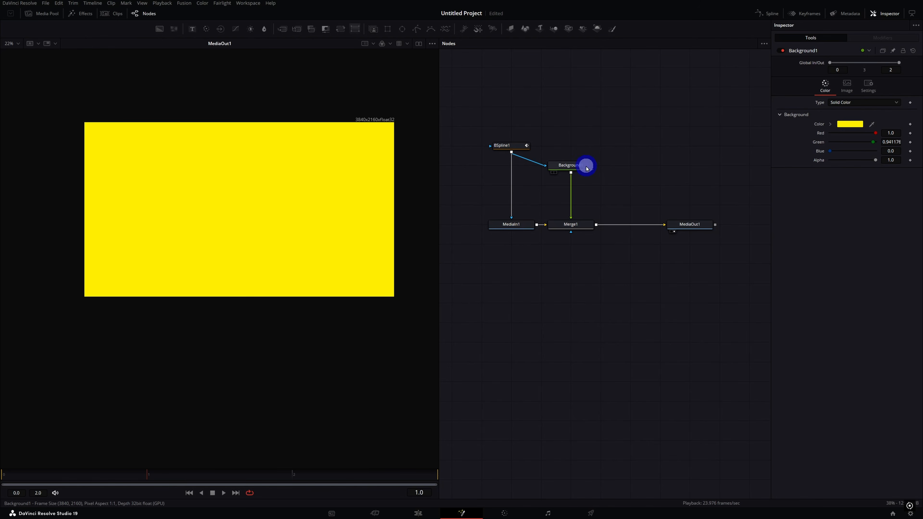
left_click(586, 168)
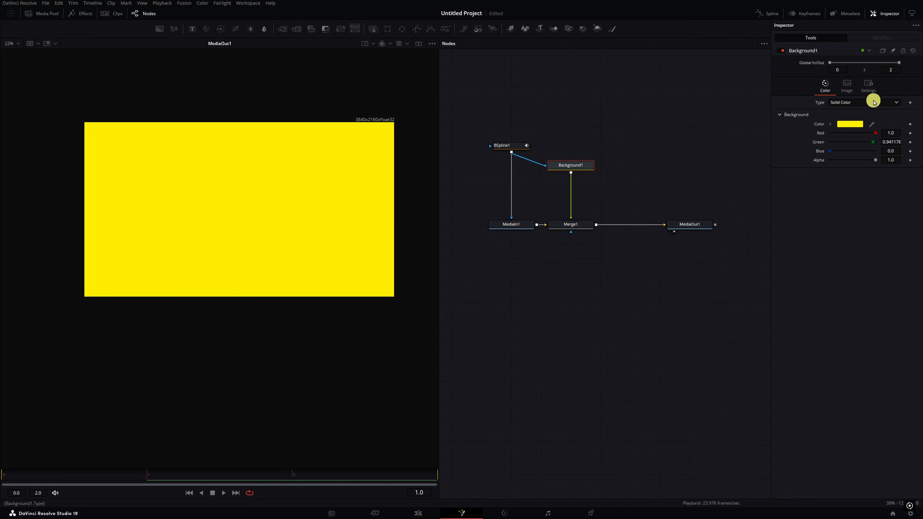
left_click(869, 87)
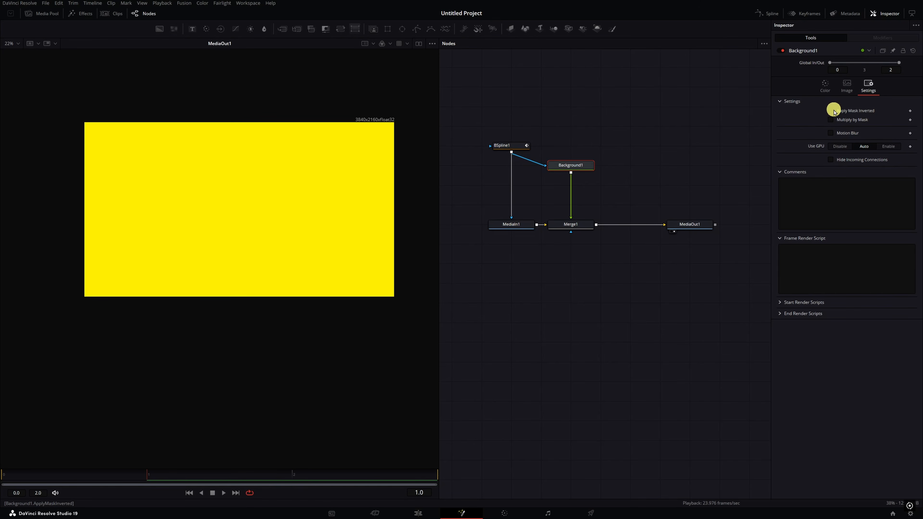
left_click(831, 111)
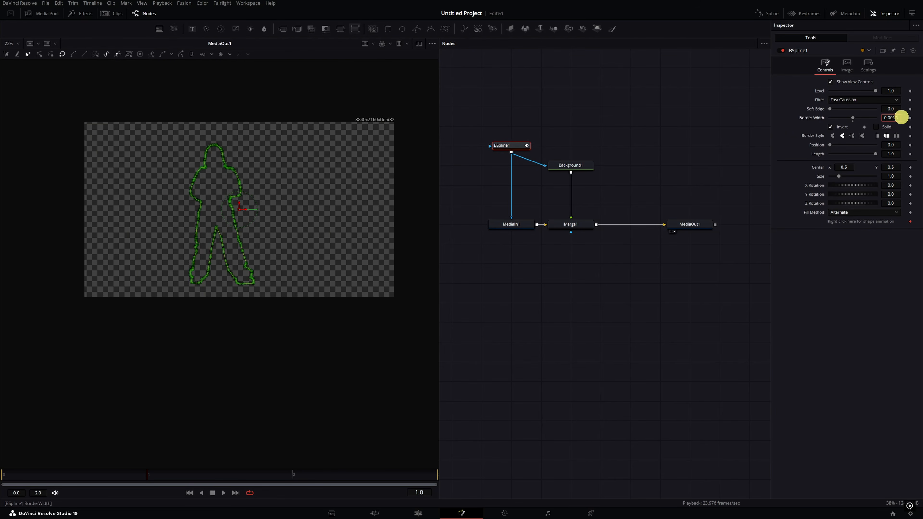
Set the BSpline's border width to about 0.0057 and its soft edge to about 0.0036.
left_click_drag(910, 117, 489, 117)
left_click(550, 311)
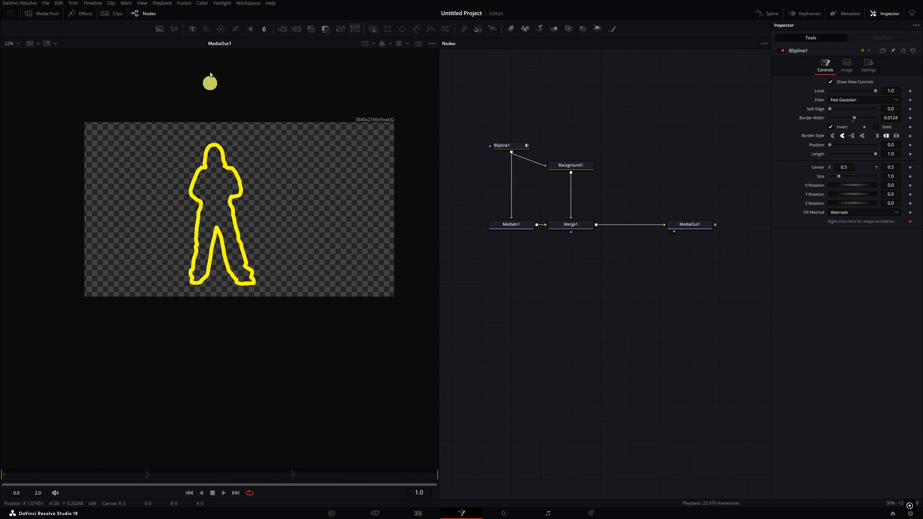
left_click_drag(896, 120, 895, 139)
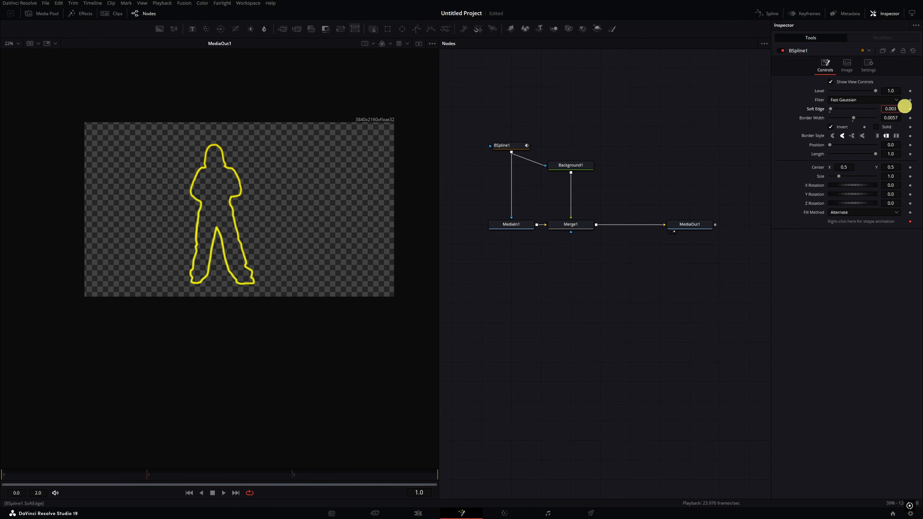
Add a Soft Glow node directly after the Background node.
left_click(585, 170)
key("shift+space")
type("ray")
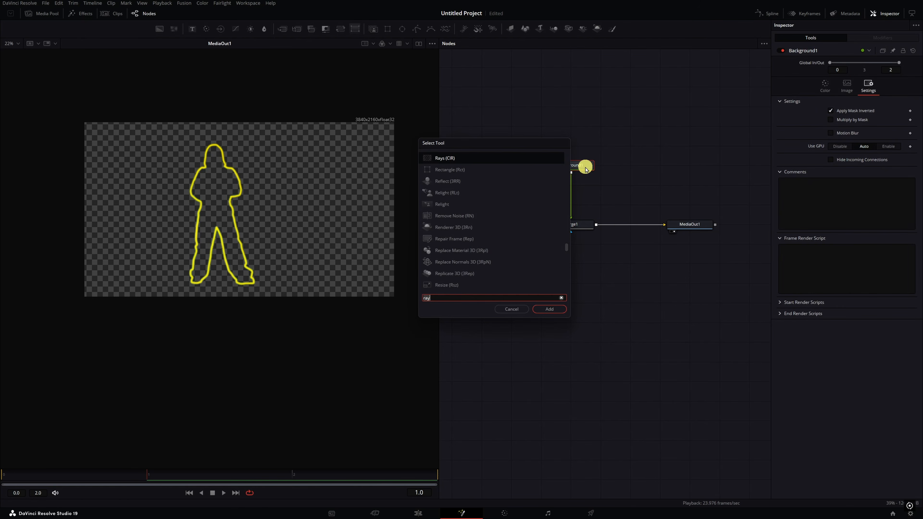
type("glow")
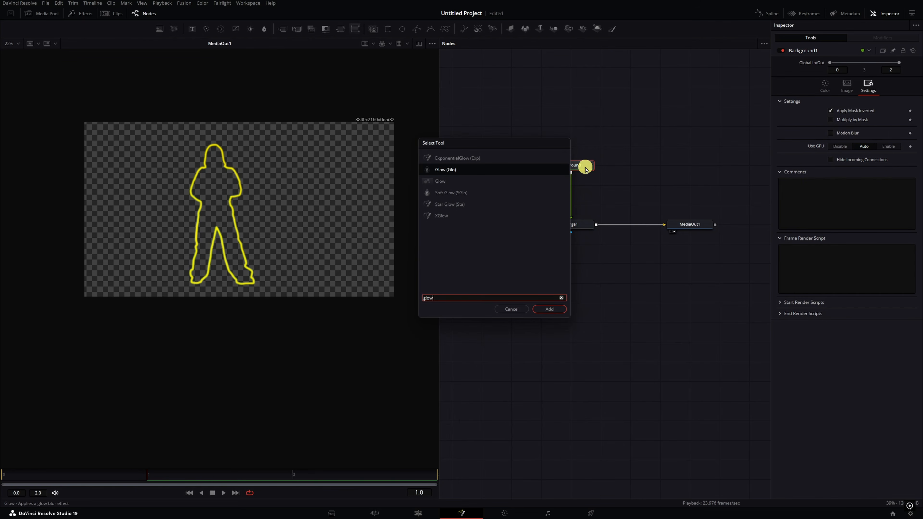
key("Down")
key("Down")
key("Return")
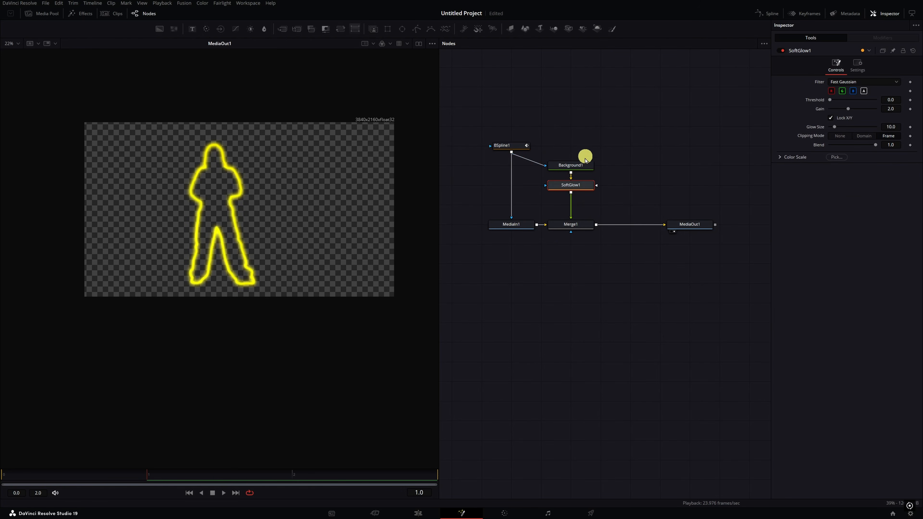
Add a Glow node directly after the Soft Glow node.
mouse_move(585, 189)
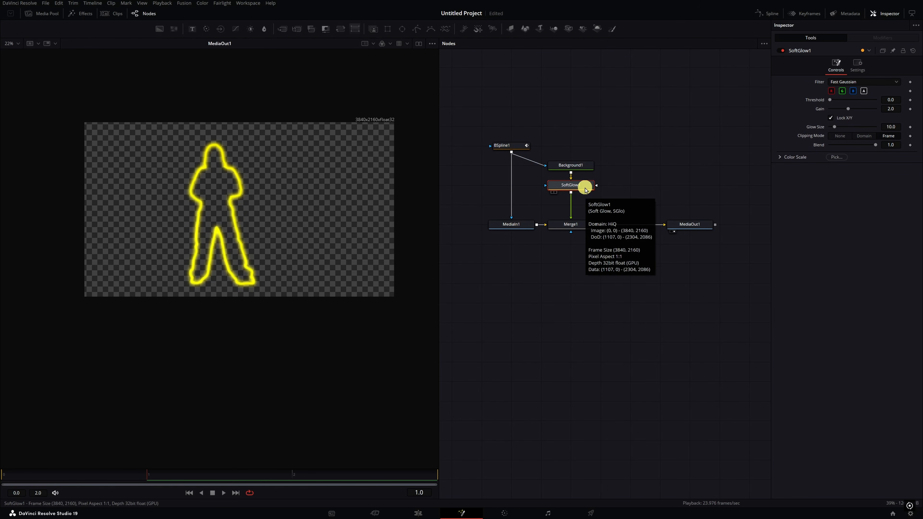
key("shift+space")
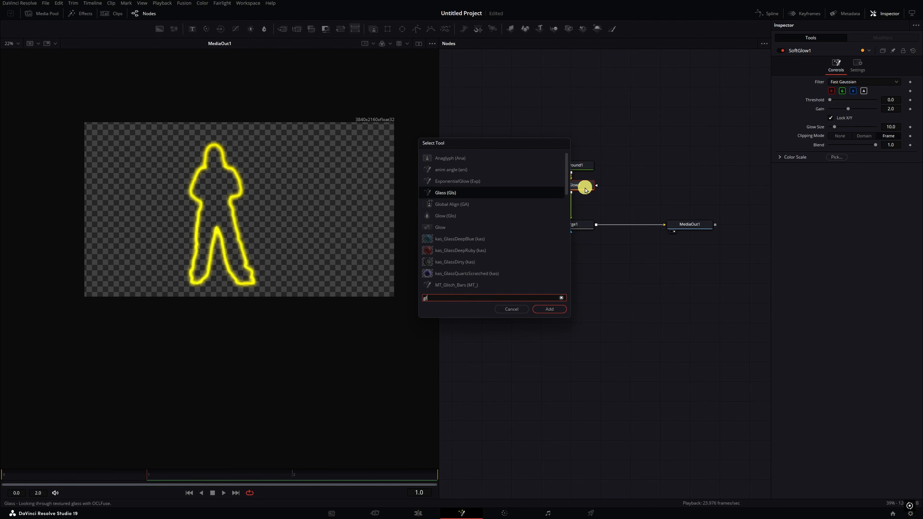
key("Return")
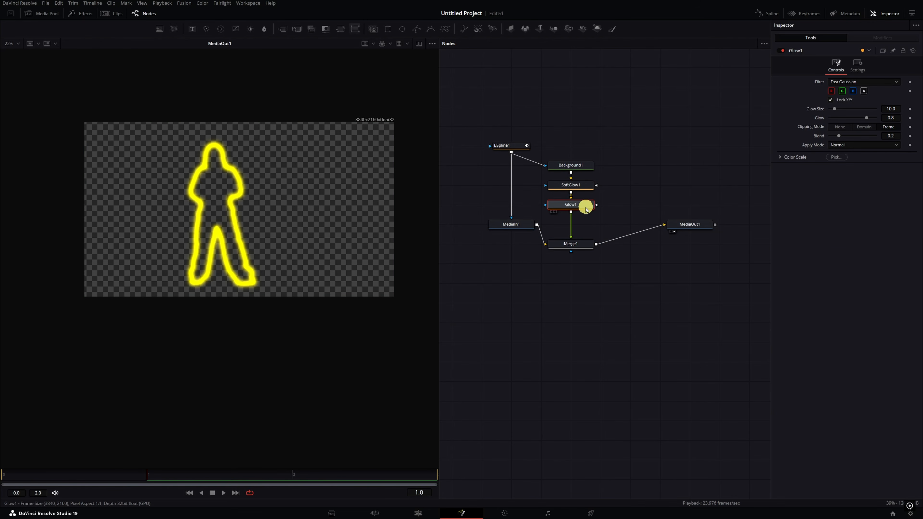
Add a Rays node after the Glow node and set its Center X to 0.418.
key("shift+space")
type("rays")
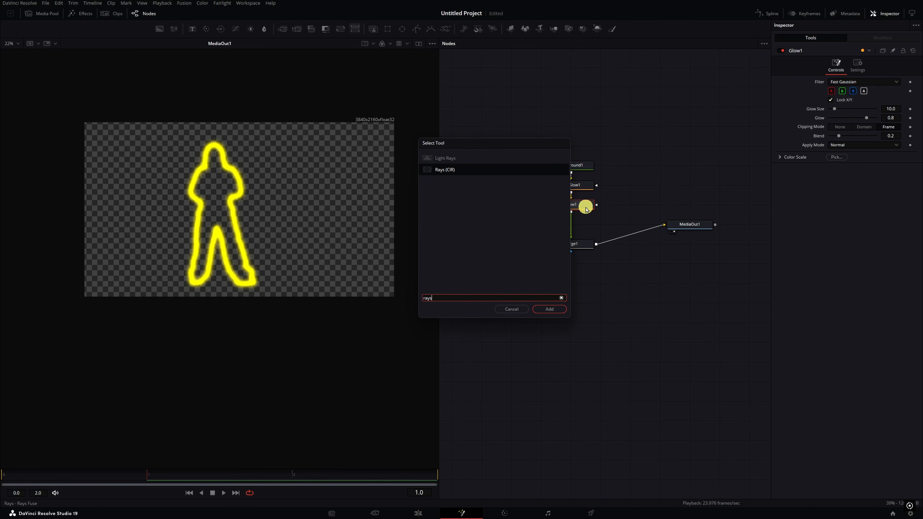
key("Return")
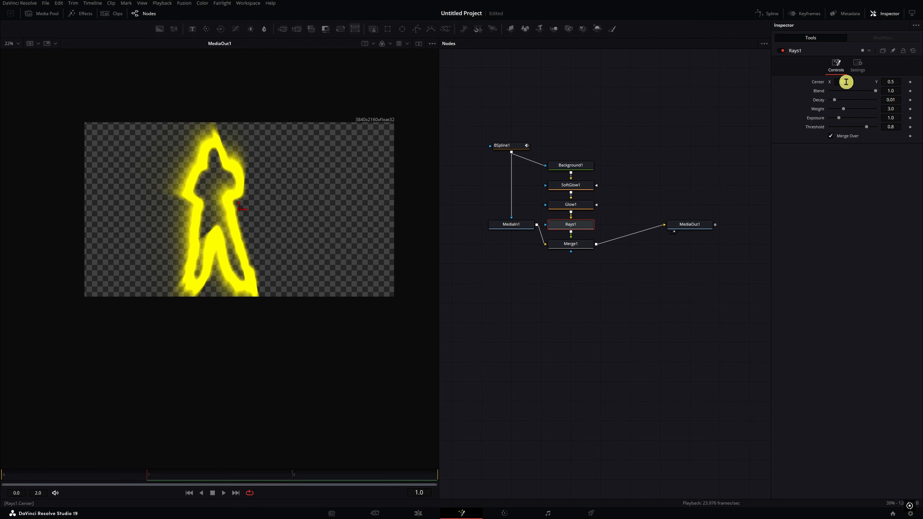
left_click_drag(846, 81, 814, 81)
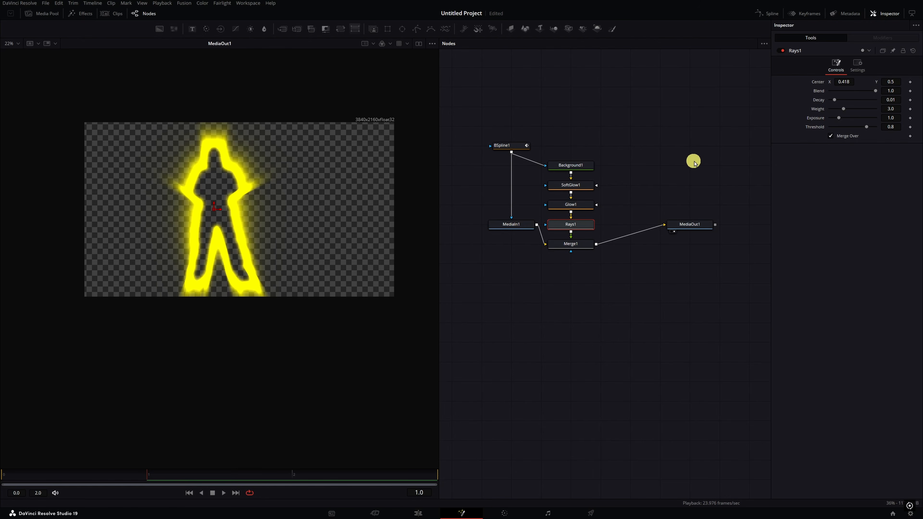
Reduce the BSpline's border width to 0.0024.
left_click(502, 147)
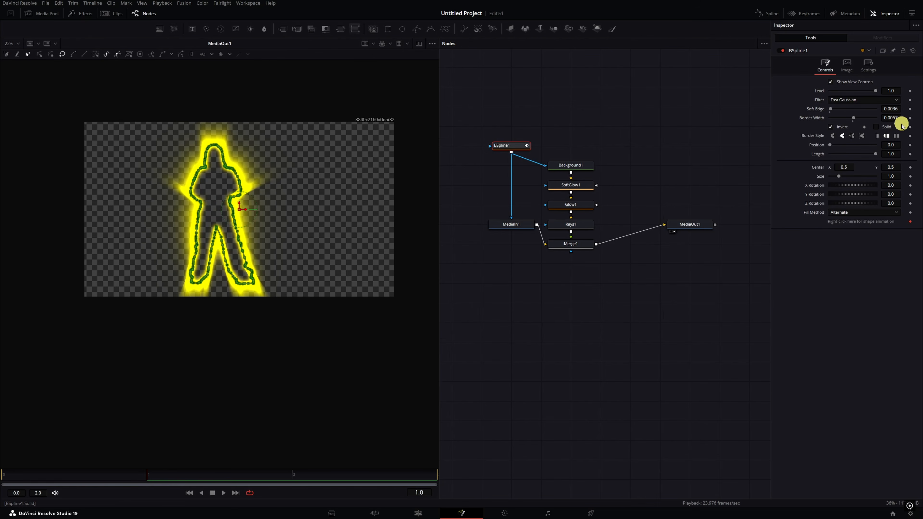
left_click_drag(898, 118, 886, 118)
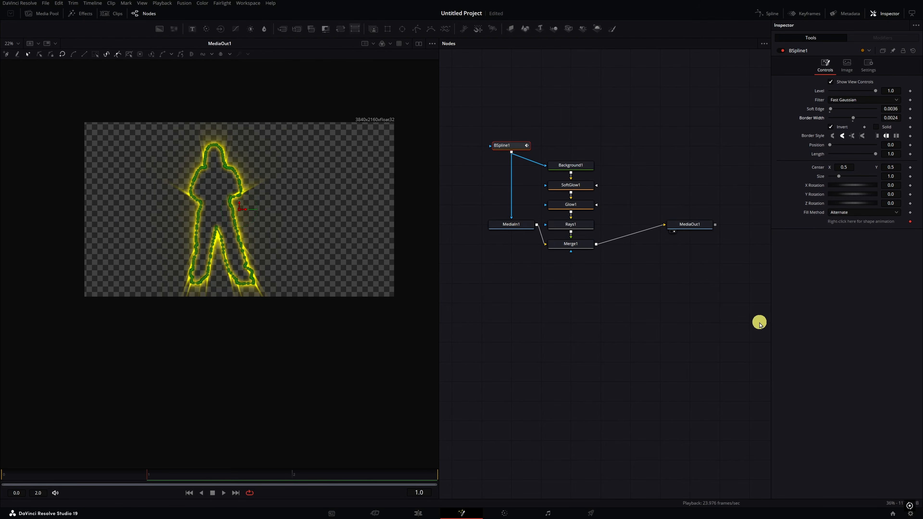
left_click(732, 345)
Raise the Rays node's weight to 8.47.
left_click(591, 223)
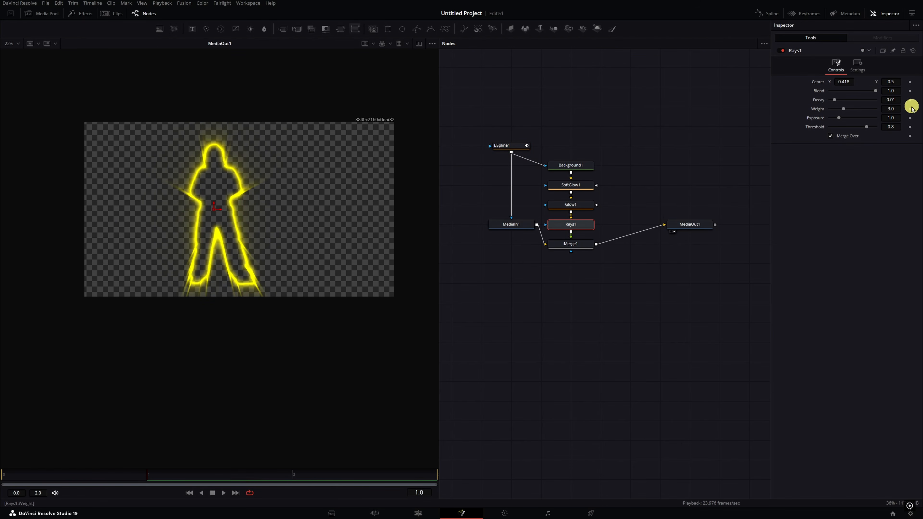
left_click_drag(891, 109, 634, 105)
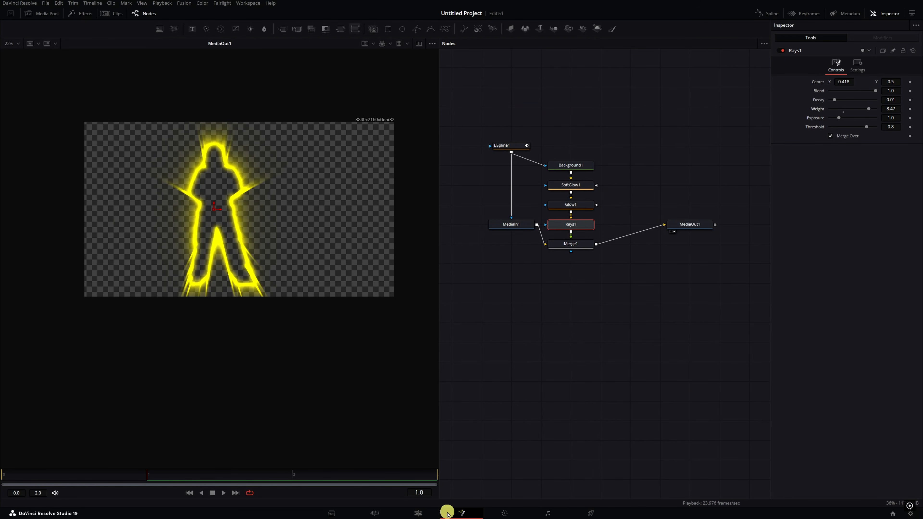
On the Edit page, shorten the glowing outline clip on V2 to a duration of 1 frame.
left_click(419, 514)
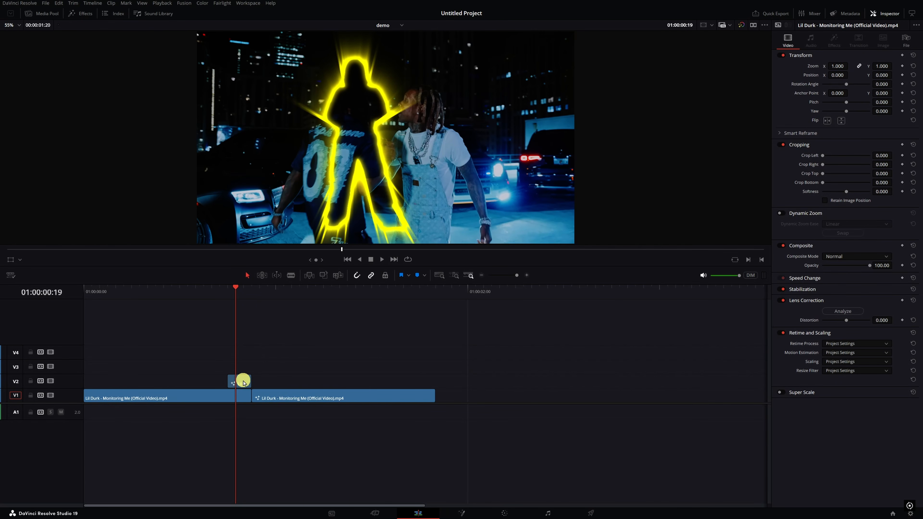
key("ctrl+d")
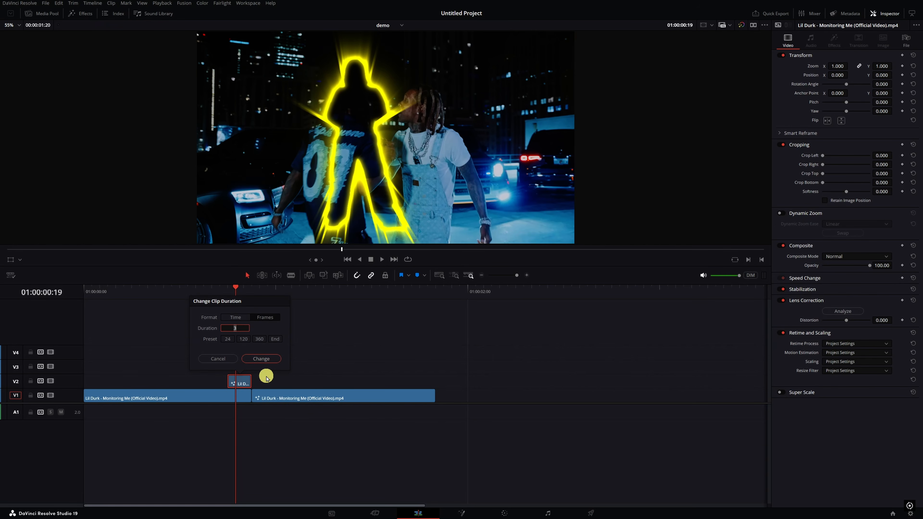
type("1")
key("Return")
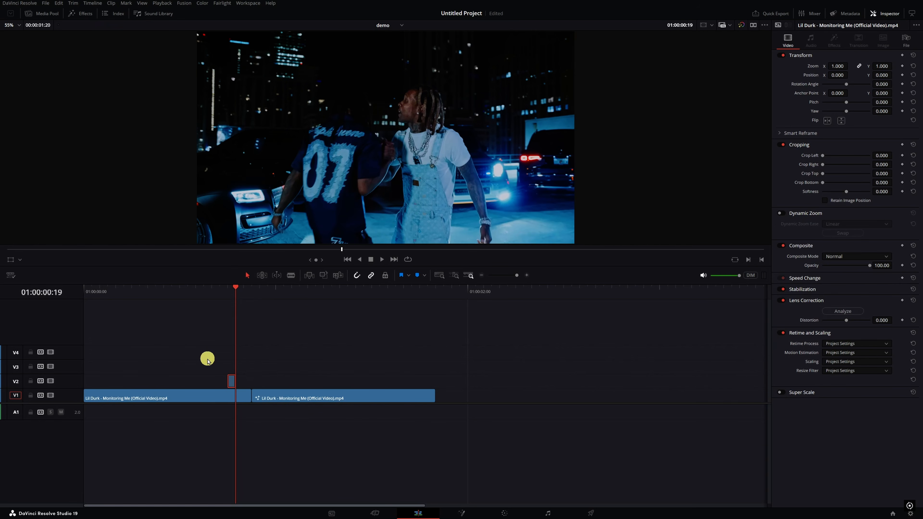
Move the one-frame outline clip earlier on V2, duplicate it every other frame to just past the cut, and play back the flicker.
left_click_drag(233, 384, 125, 384)
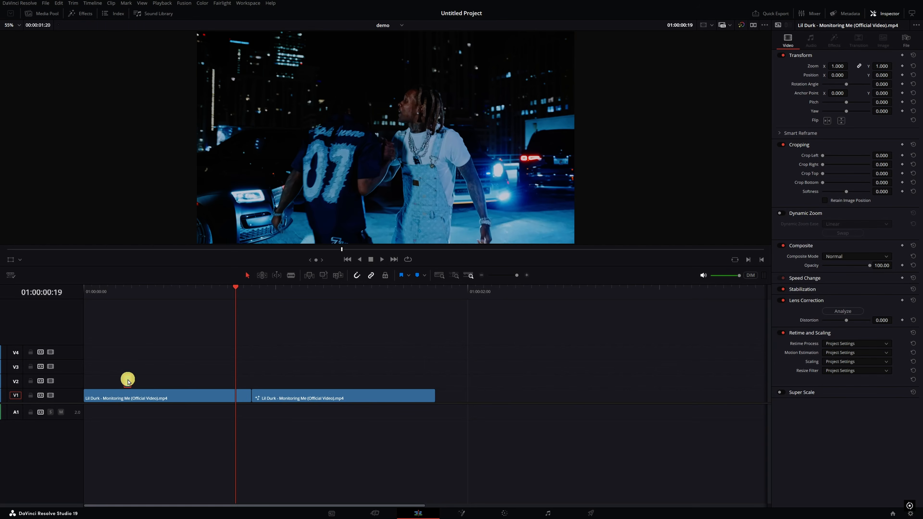
left_click_drag(128, 381, 162, 381)
left_click_drag(162, 381, 203, 381)
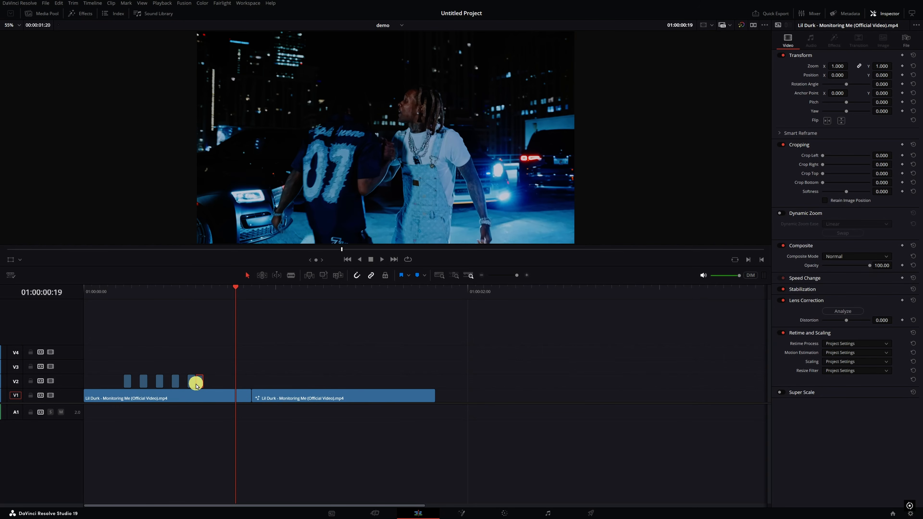
left_click_drag(202, 384, 258, 381)
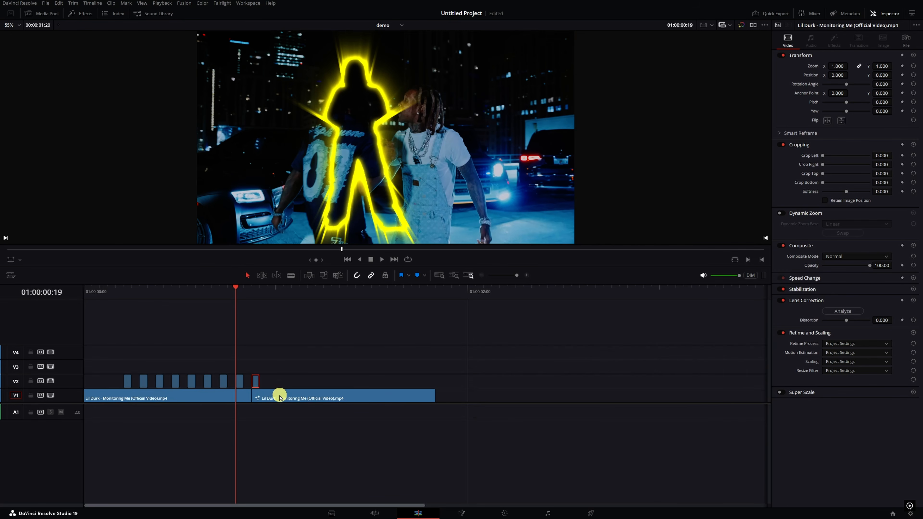
left_click(108, 291)
key("space")
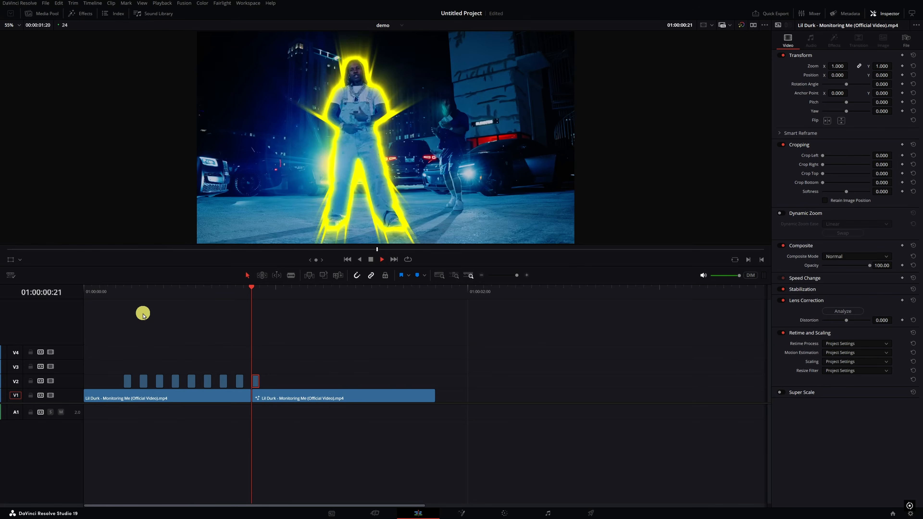
Place Flash Transitions 8.mov from the Flash Transitions bin on V3 over the cut and change its composite mode.
left_click(253, 298)
left_click(54, 12)
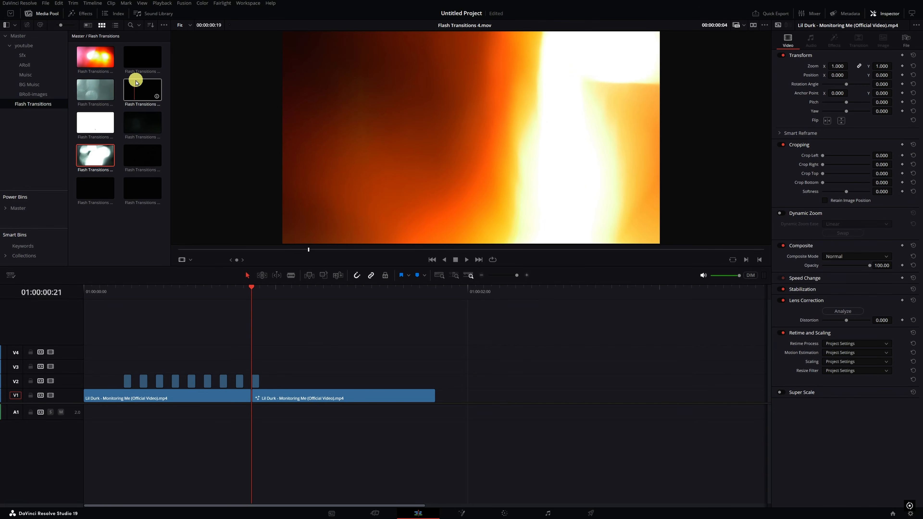
left_click_drag(136, 83, 273, 366)
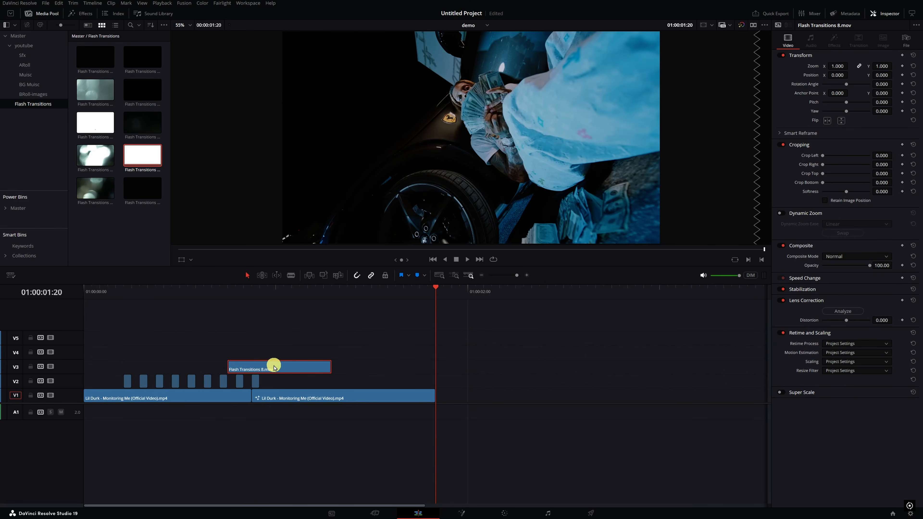
left_click(877, 257)
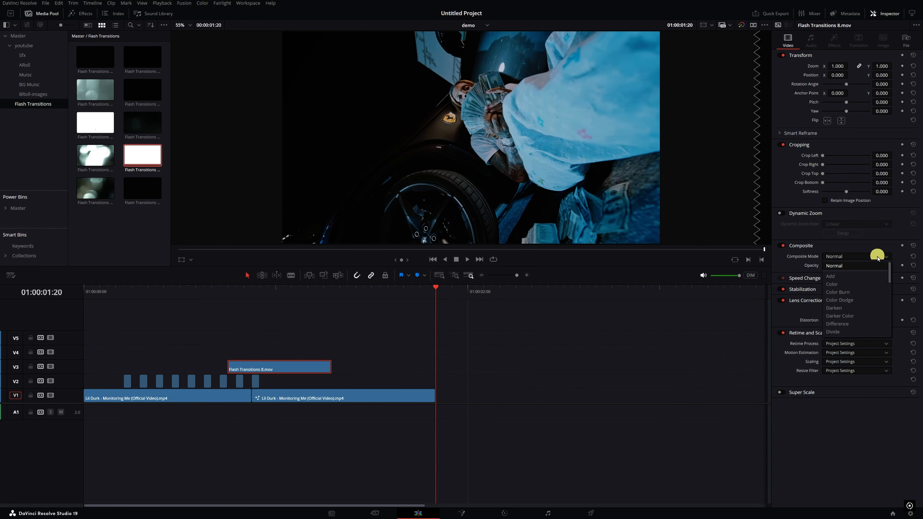
key("s")
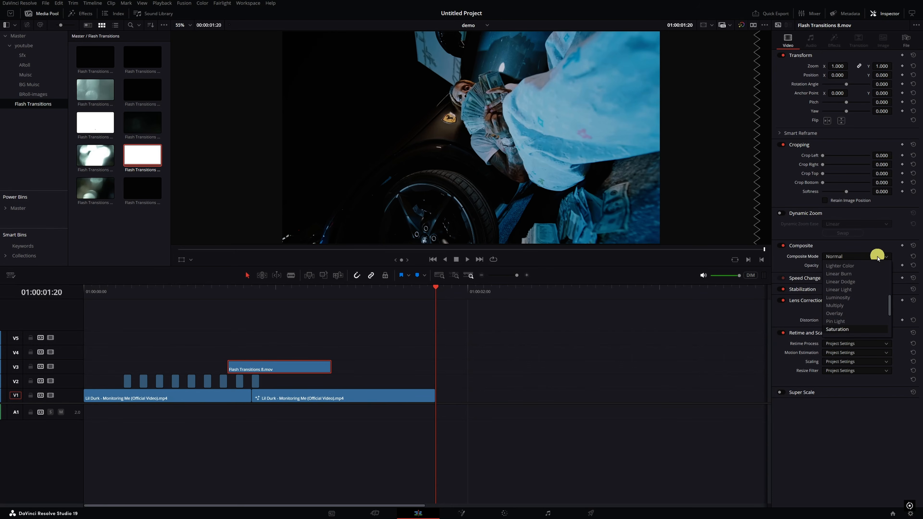
left_click(846, 323)
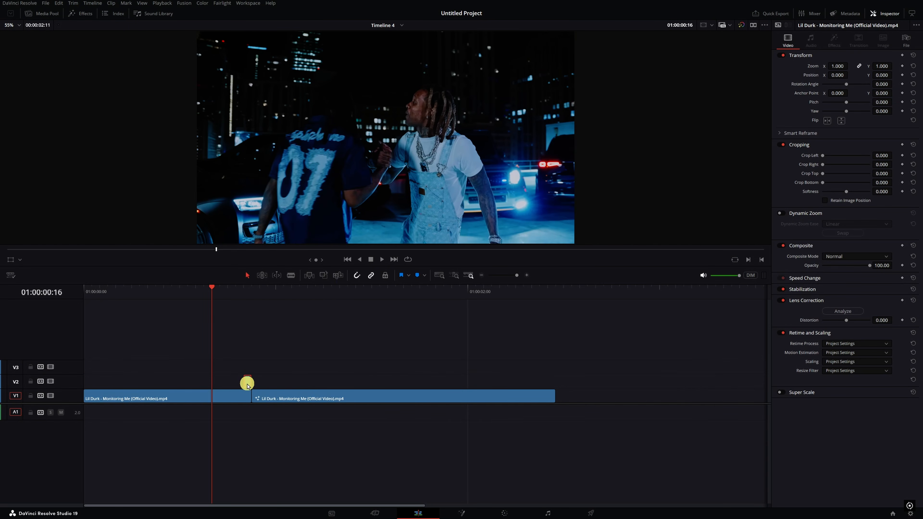
In Timeline 4, extend the outline clip on V2 to 12 frames and move it so it ends at the cut.
key("ctrl+d")
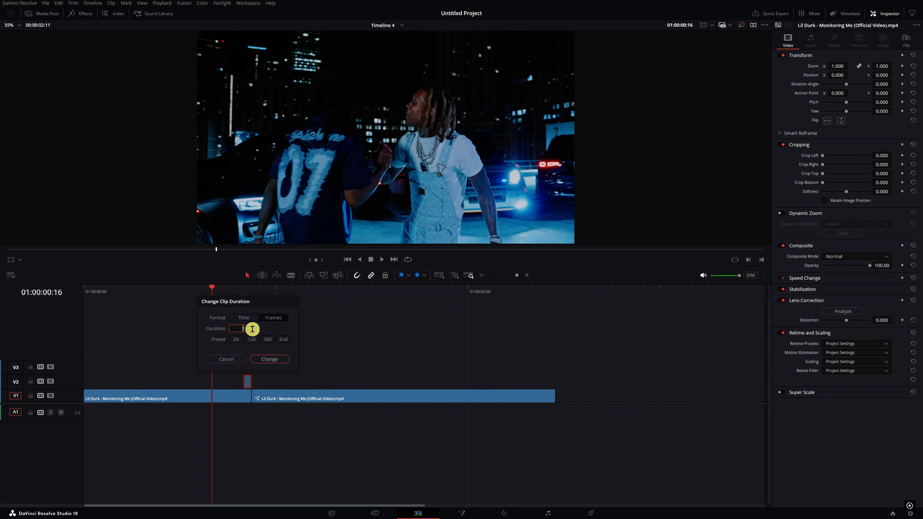
type("2")
key("Return")
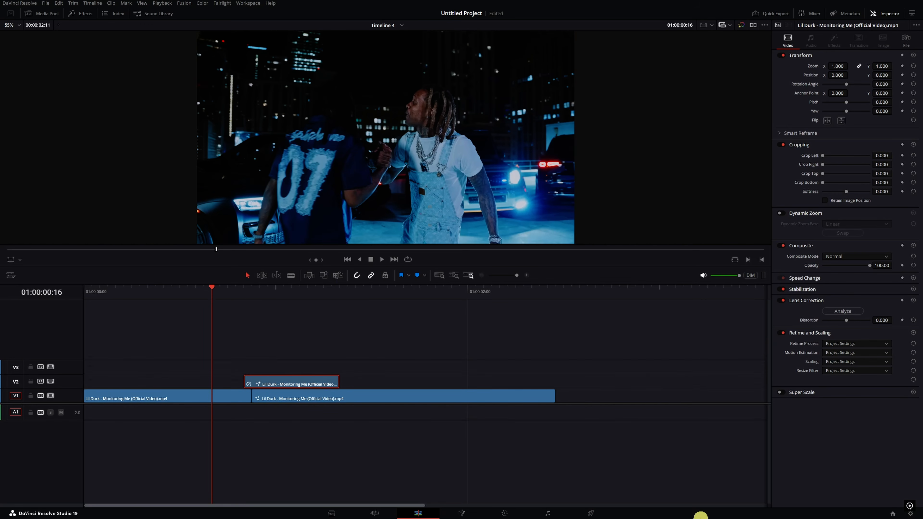
left_click_drag(310, 381, 223, 382)
Open the outline clip in Fusion and remove the polyline shape animation from the BSpline.
left_click(466, 513)
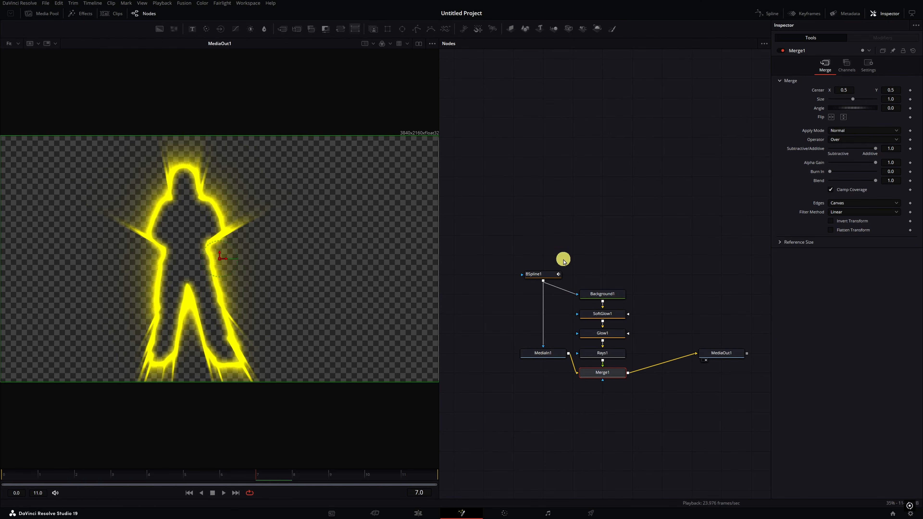
left_click(540, 274)
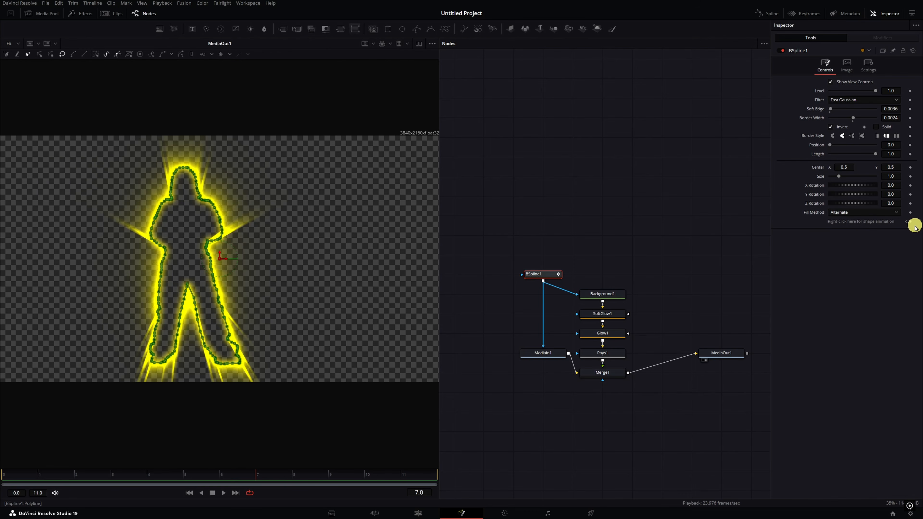
right_click(860, 225)
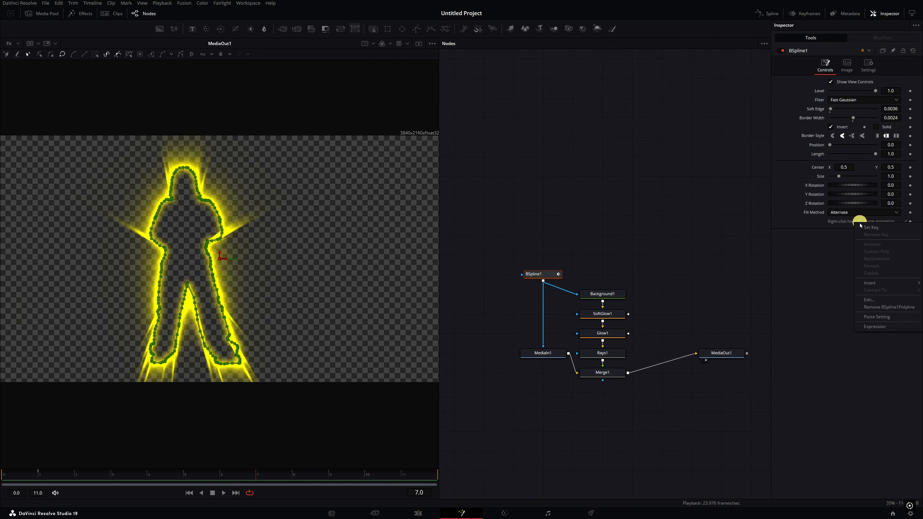
left_click(878, 308)
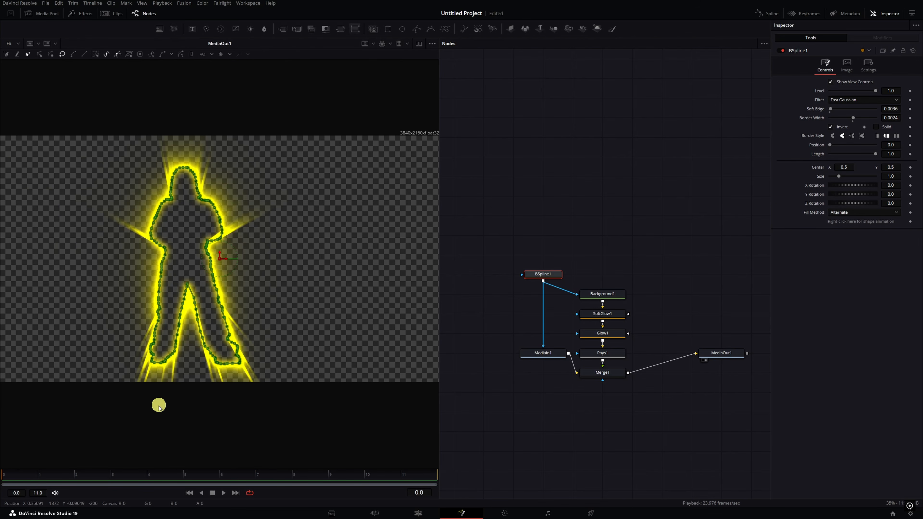
Keyframe the BSpline's length from 0.0 at frame 0 to 1.0 at frame 11.
left_click_drag(825, 157, 804, 159)
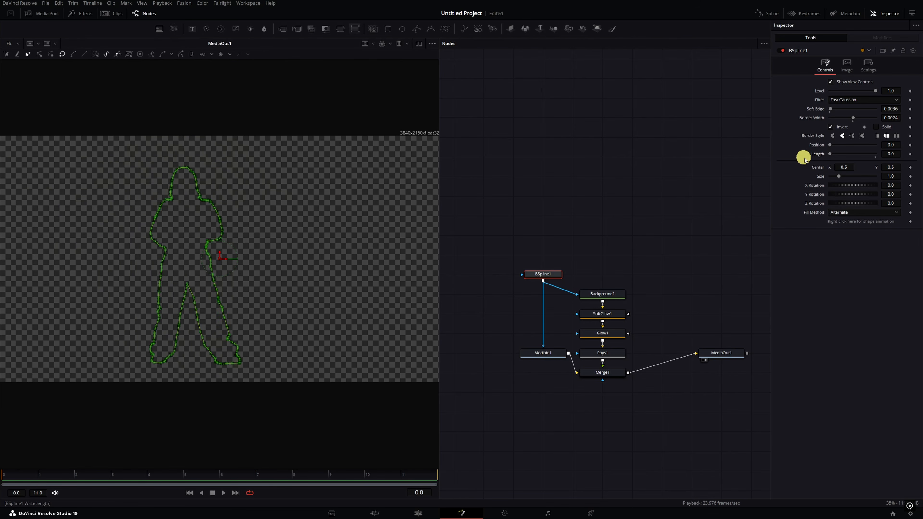
left_click(910, 154)
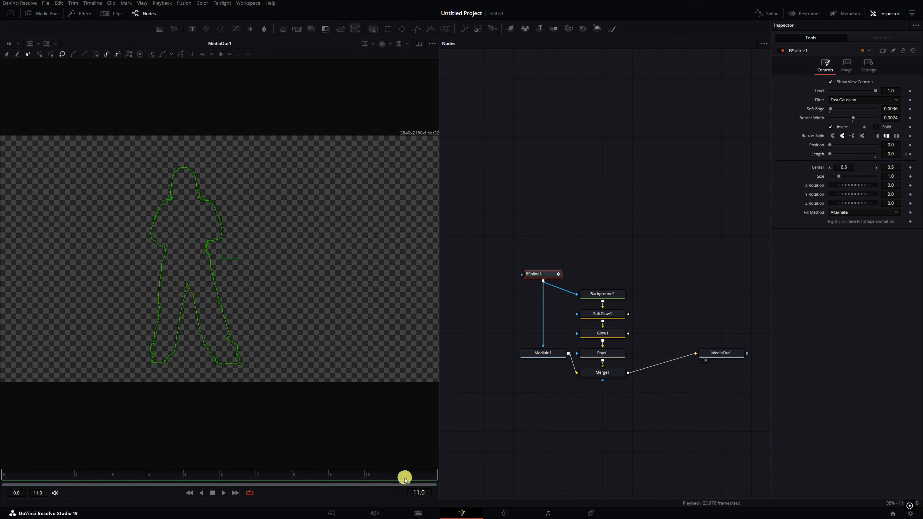
left_click_drag(837, 154, 889, 153)
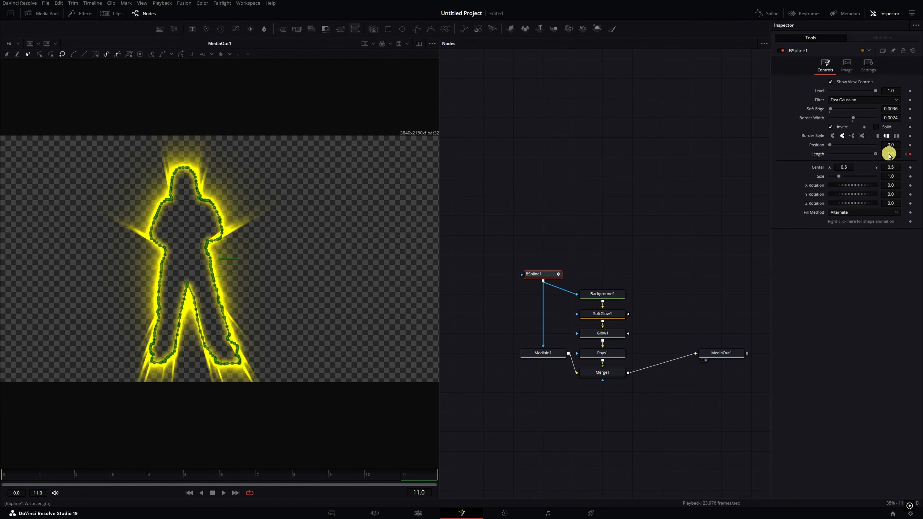
Inspect the leftover glow dot at frame 0 and switch the BSpline's border end cap to the flat style.
mouse_move(23, 483)
left_mouse_down()
mouse_move(262, 470)
mouse_move(14, 479)
left_mouse_up()
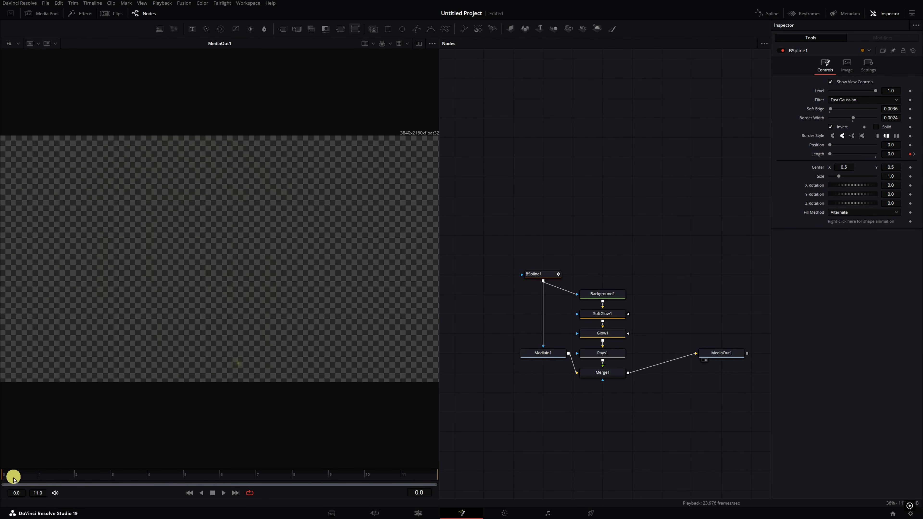
scroll(242, 355, "up", 10)
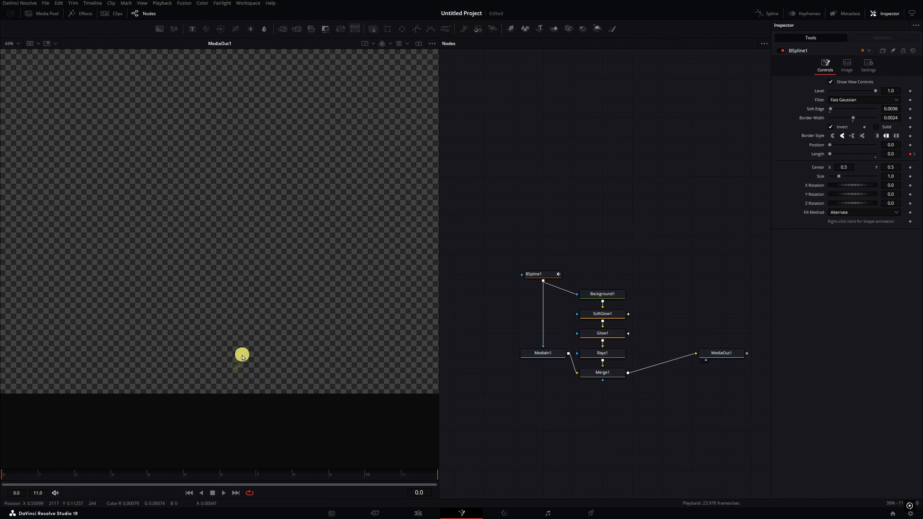
left_click_drag(240, 402, 327, 227)
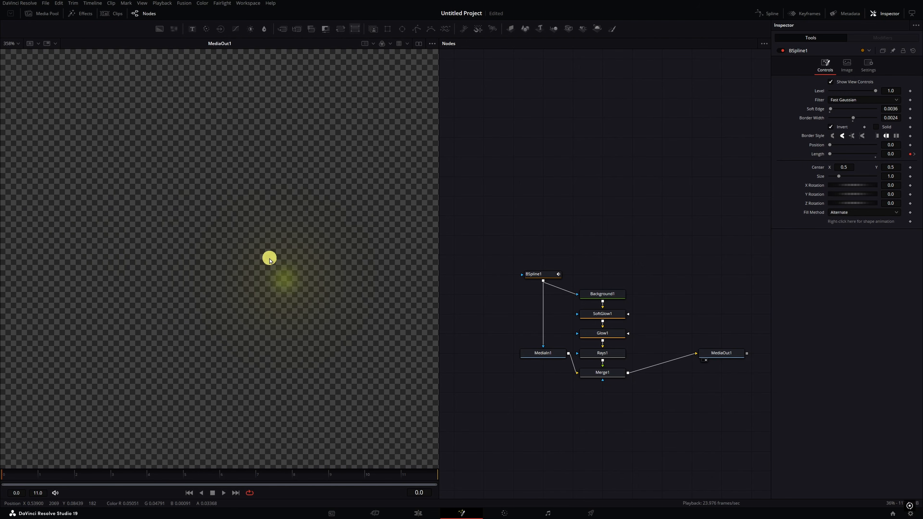
left_click(878, 137)
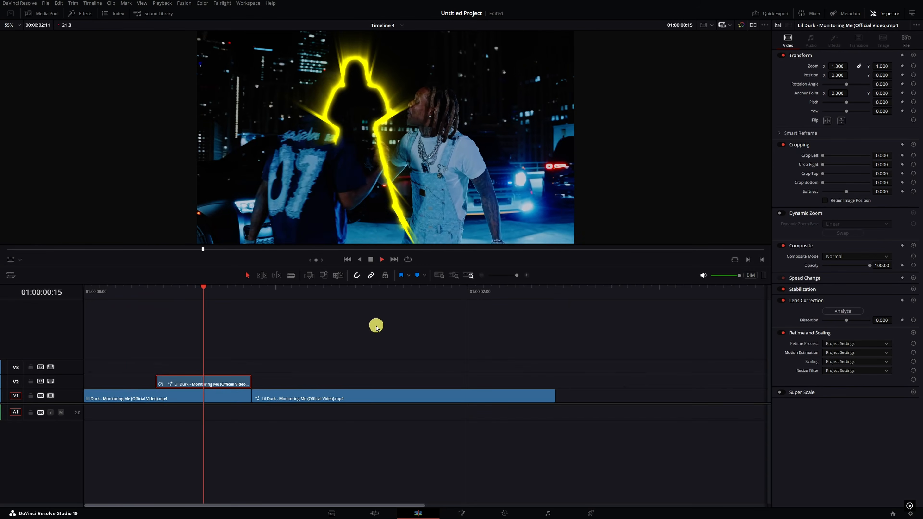
Add an Adjustment Clip on V2 directly after the outline clip and set its duration to 12 frames.
left_click(252, 299)
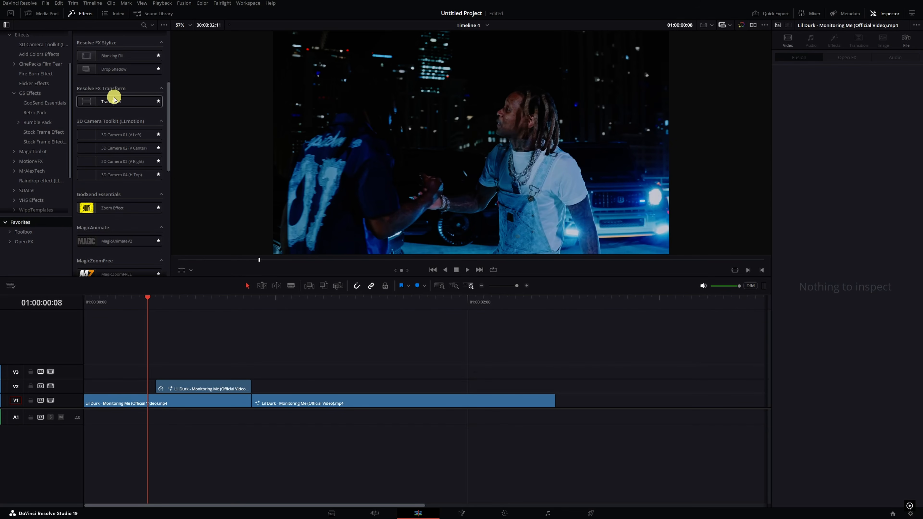
scroll(114, 98, "up", 4)
left_click_drag(116, 83, 319, 388)
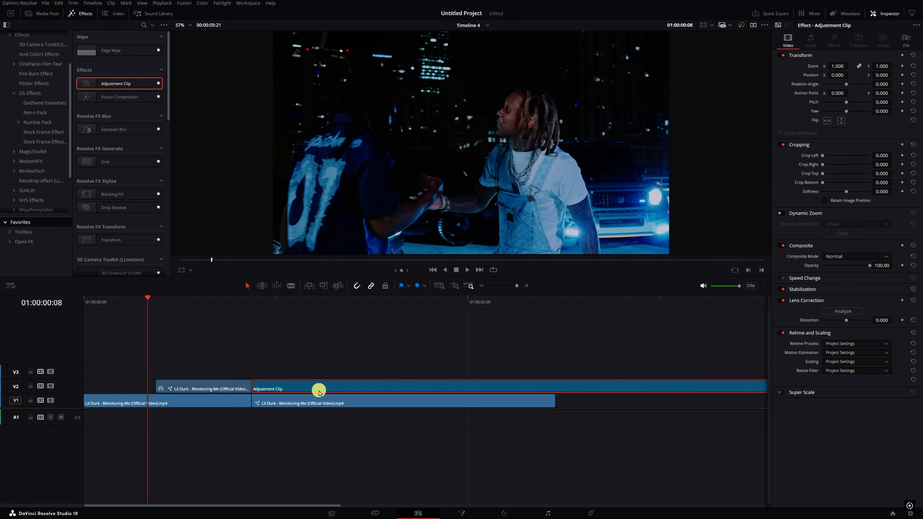
key("ctrl+d")
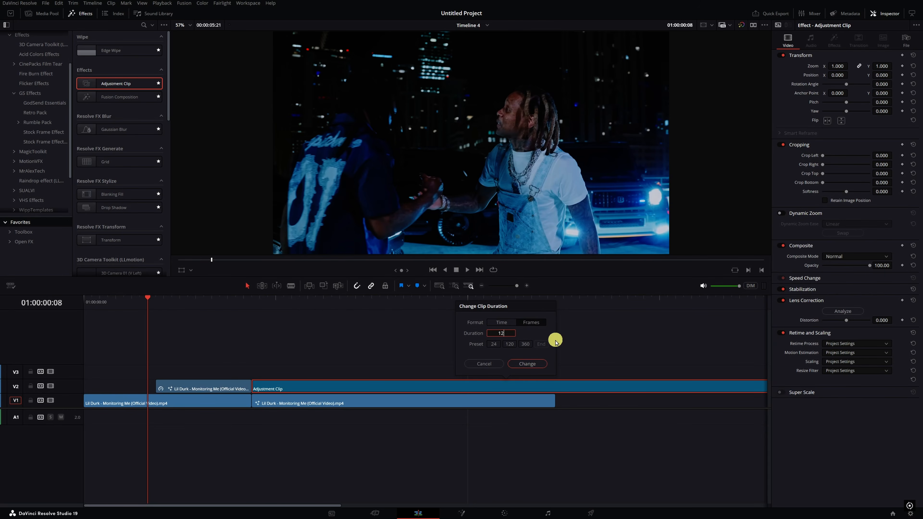
key("Return")
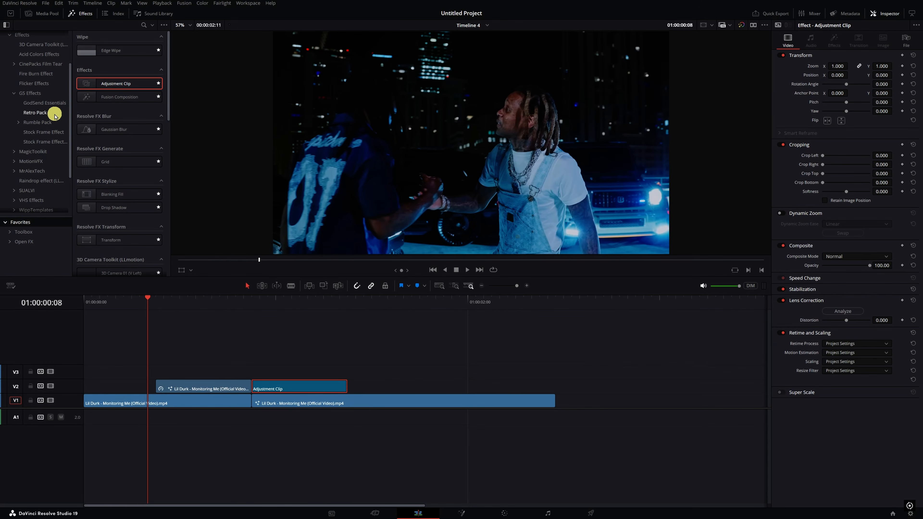
Apply the Rumble Pack's XYZ Heavy shake to the adjustment clip and turn off its Flash and Prism options.
left_click(43, 123)
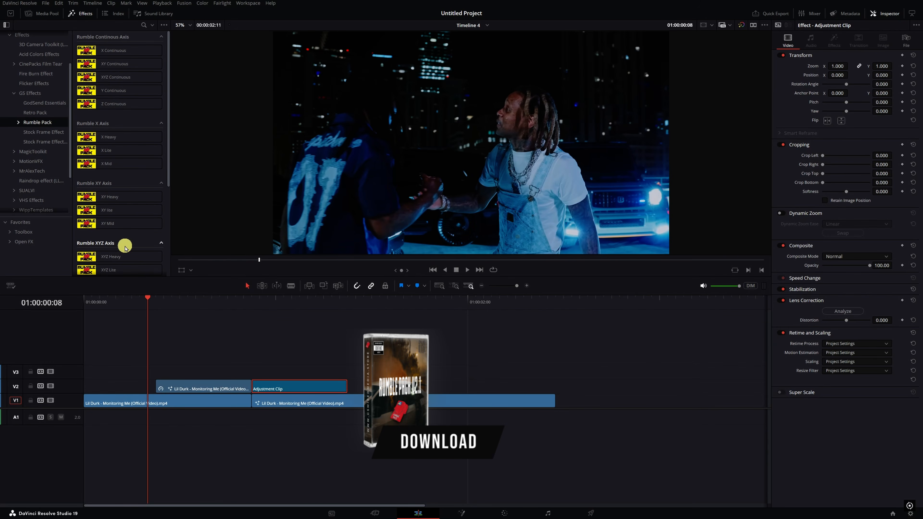
scroll(125, 249, "down", 3)
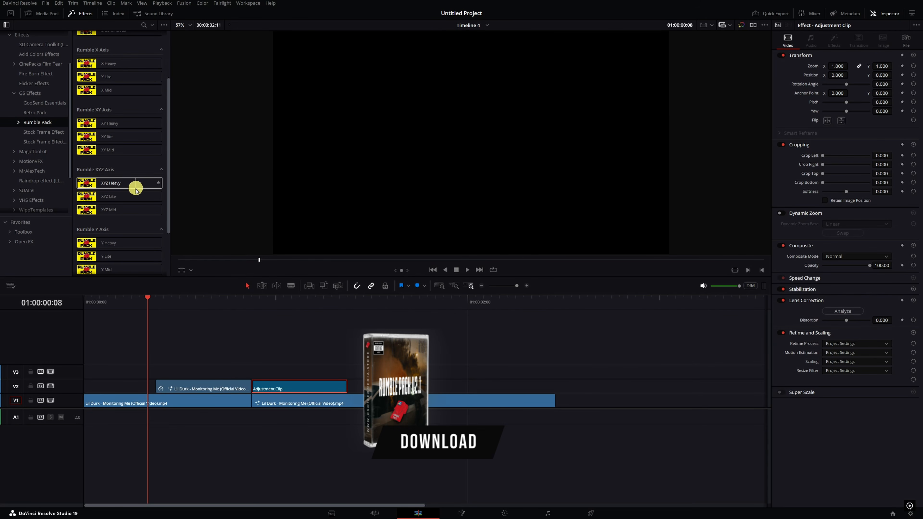
left_click_drag(118, 186, 274, 388)
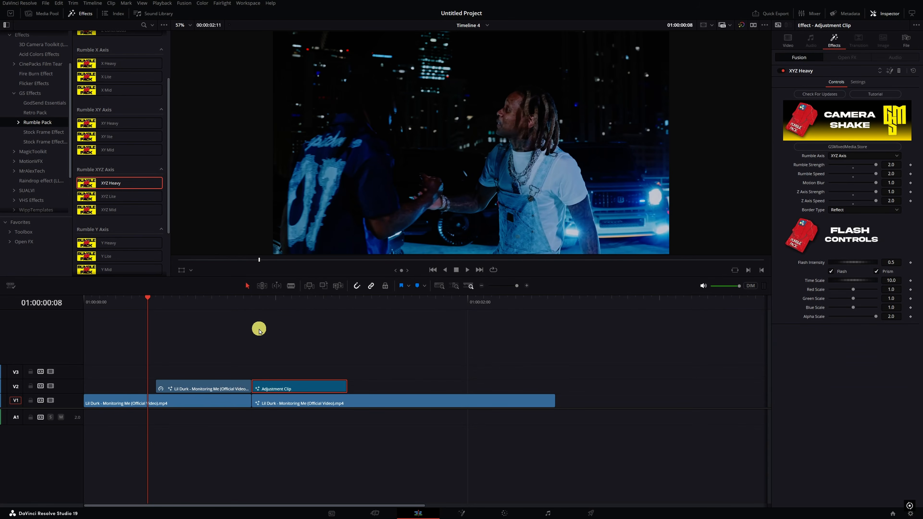
left_click(831, 272)
Trim the end of the adjustment clip to about 5 frames long and scrub through the transition.
left_click_drag(223, 306, 300, 308)
left_click_drag(345, 385, 290, 385)
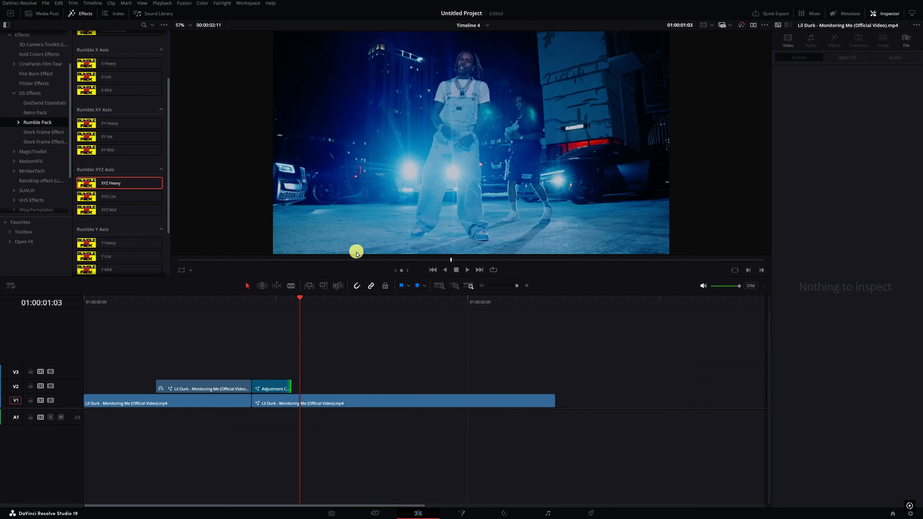
left_click_drag(300, 314, 340, 307)
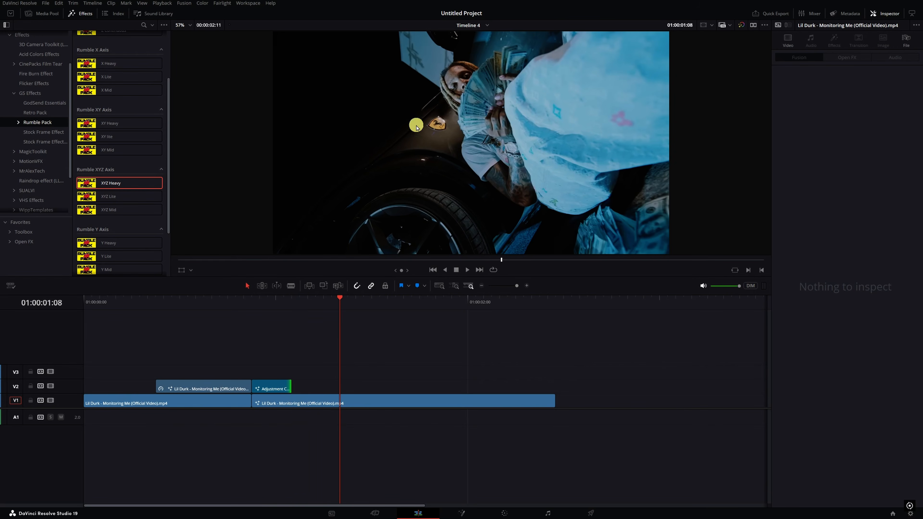
left_click_drag(212, 306, 251, 310)
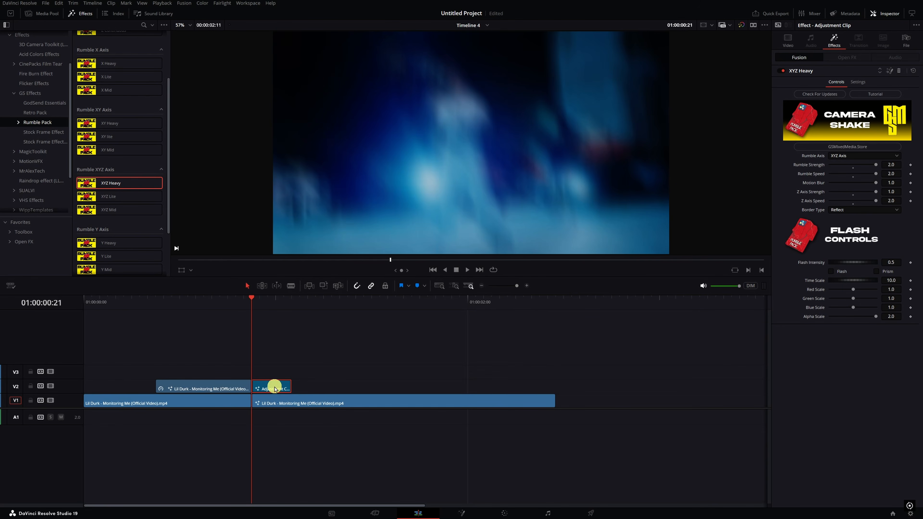
Move the adjustment clip up to V3 and shift the outline clip 3 frames later so it overlaps the shake.
left_click_drag(275, 385, 274, 371)
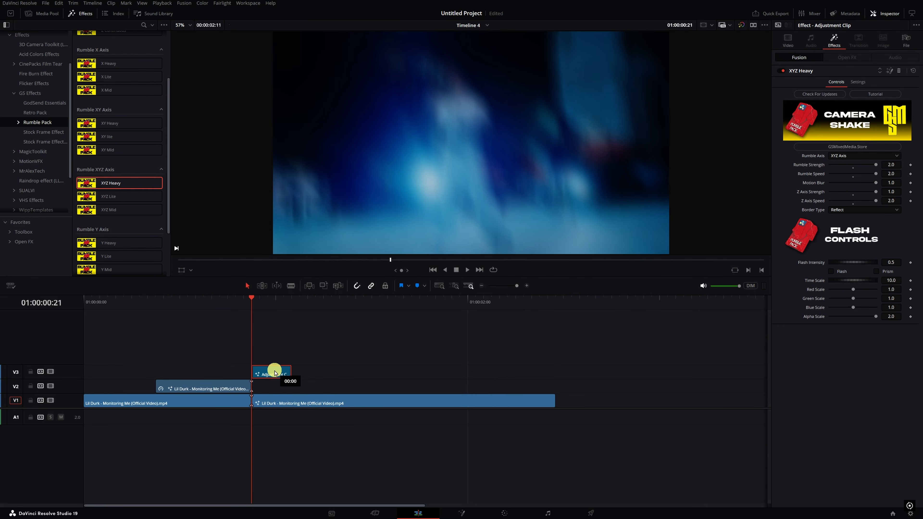
left_click(215, 390)
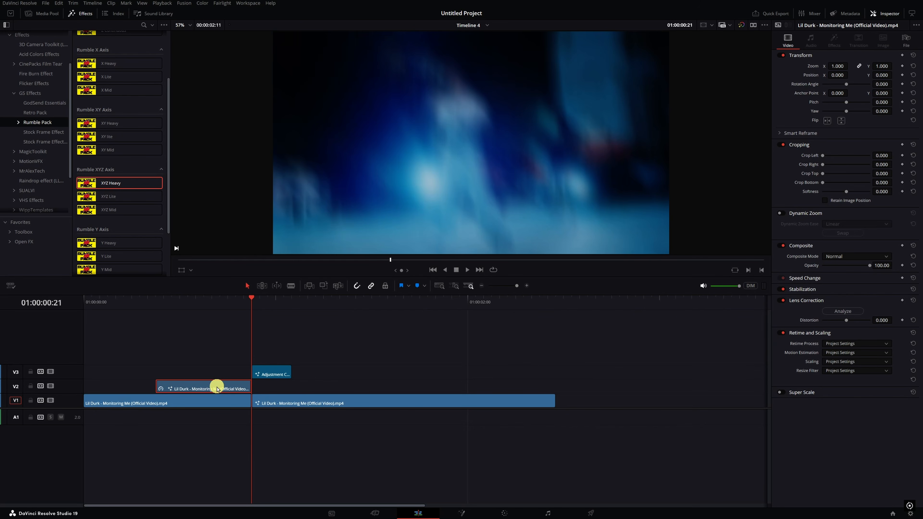
key("period")
key("period")
key("period")
key("period")
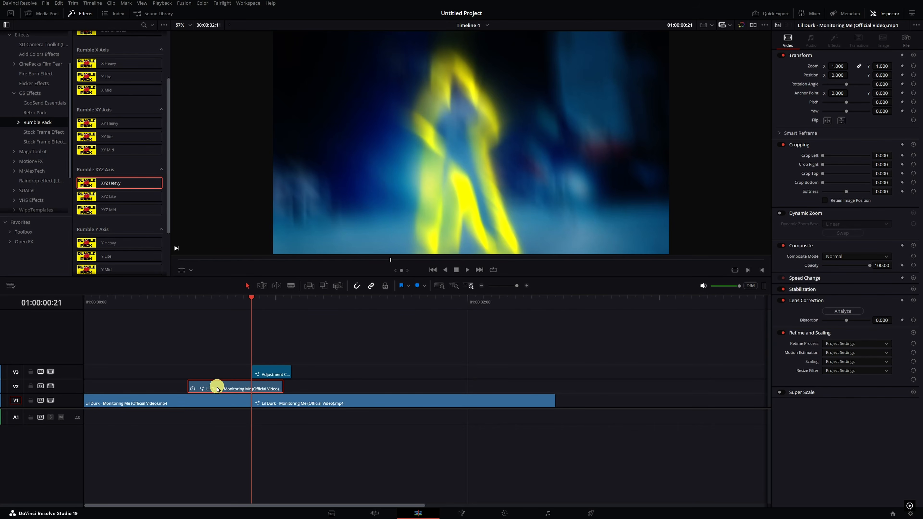
key("comma")
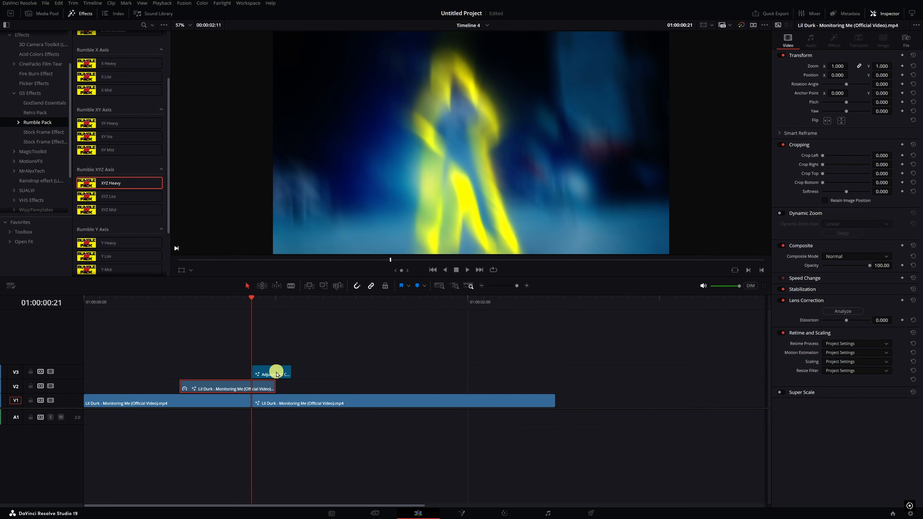
Lengthen the adjustment clip on V3 to about 7 frames and review the transition from before the cut.
left_click_drag(276, 374, 305, 373)
key("ctrl+d")
left_click(270, 353)
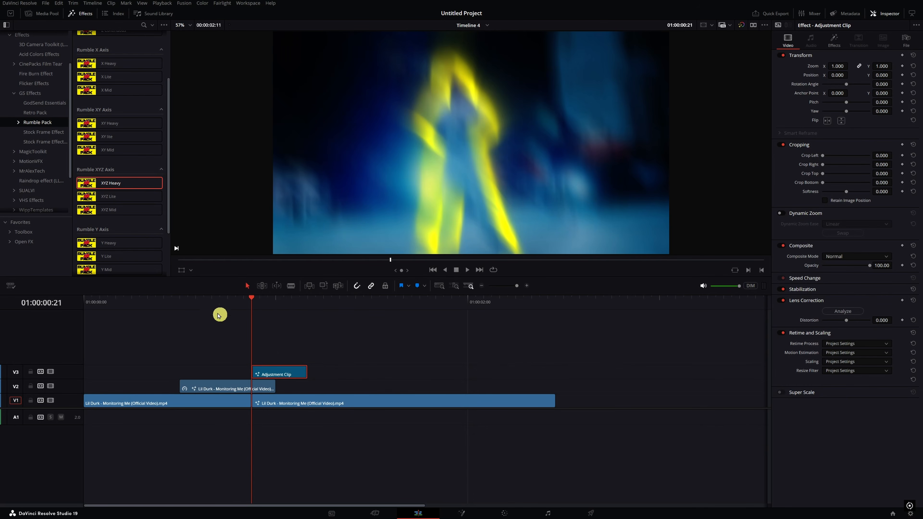
left_click(212, 305)
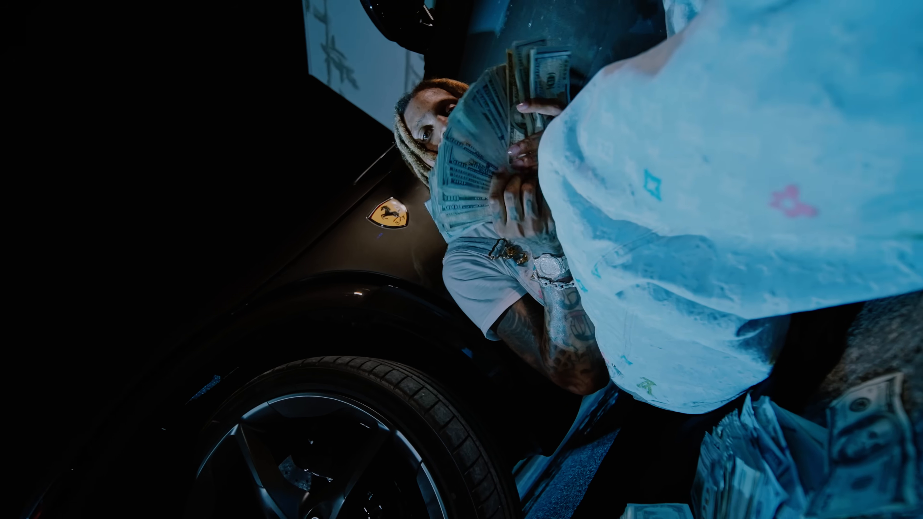